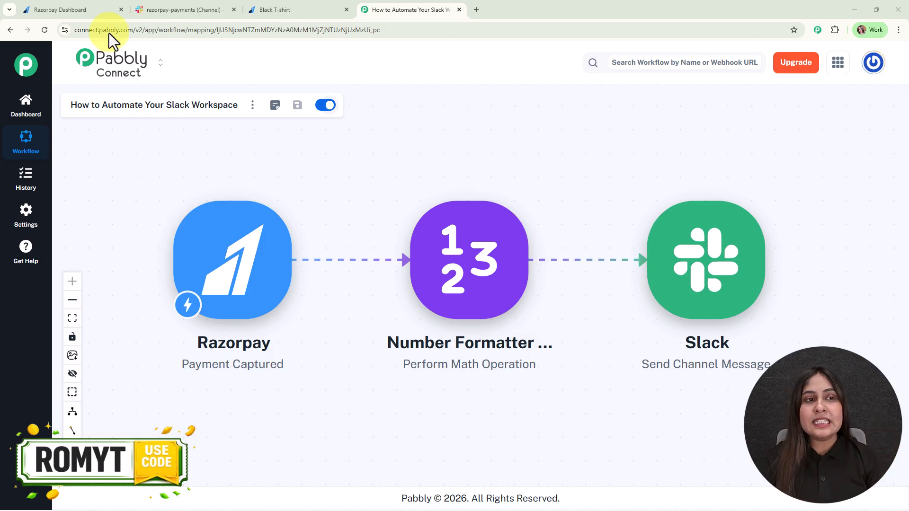
Examine the sale message in the razorpay-payments Slack channel and return to the finished Pabbly Connect workflow
click(168, 8)
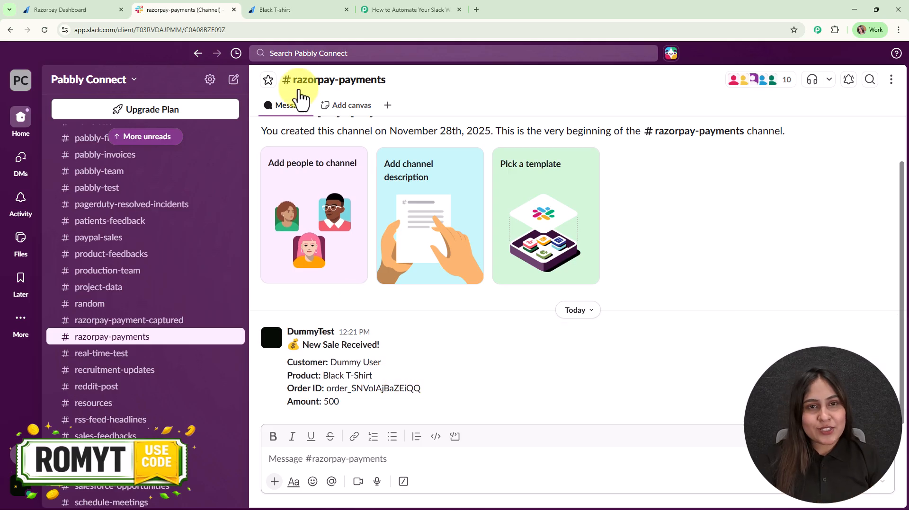
click(405, 10)
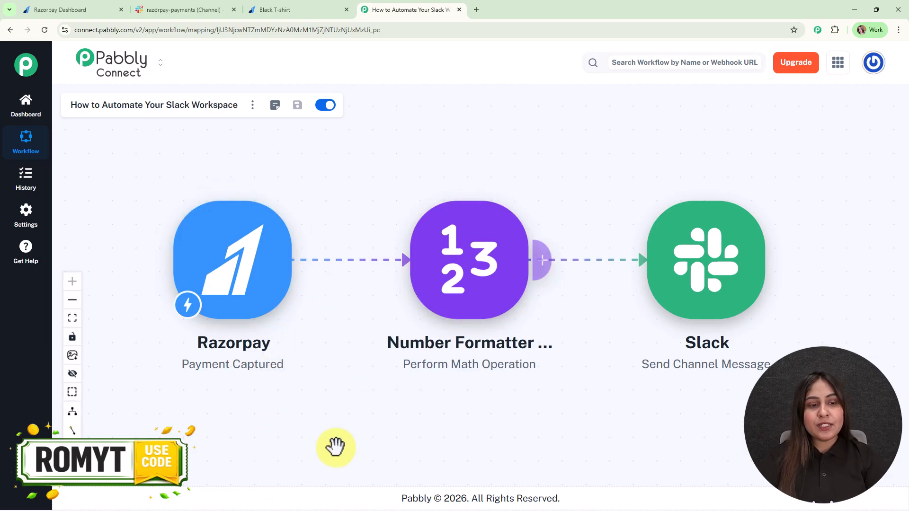
Submit a ₹500 test payment for the Blue T-Shirt on the Razorpay payment page, paying by UPI with the ID success@razorpay
click(308, 4)
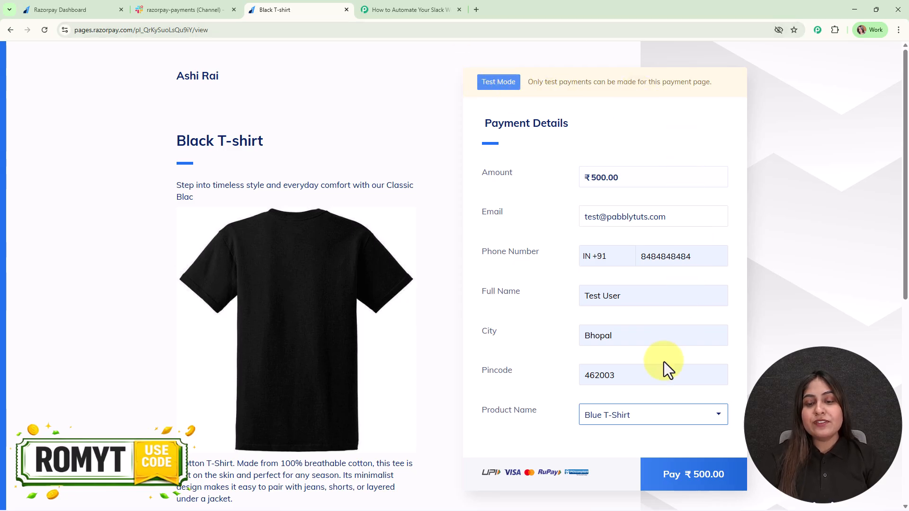
click(701, 485)
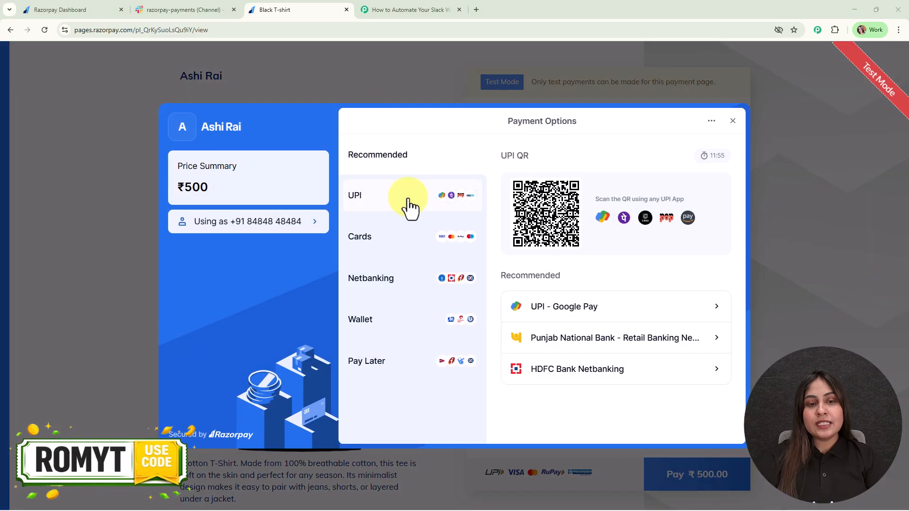
click(430, 209)
click(590, 323)
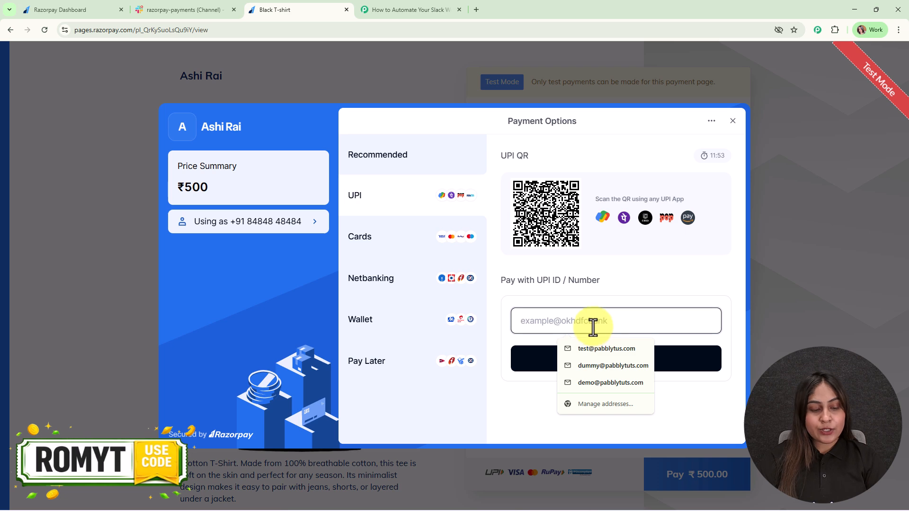
text(success@razorpay)
click(585, 347)
click(594, 365)
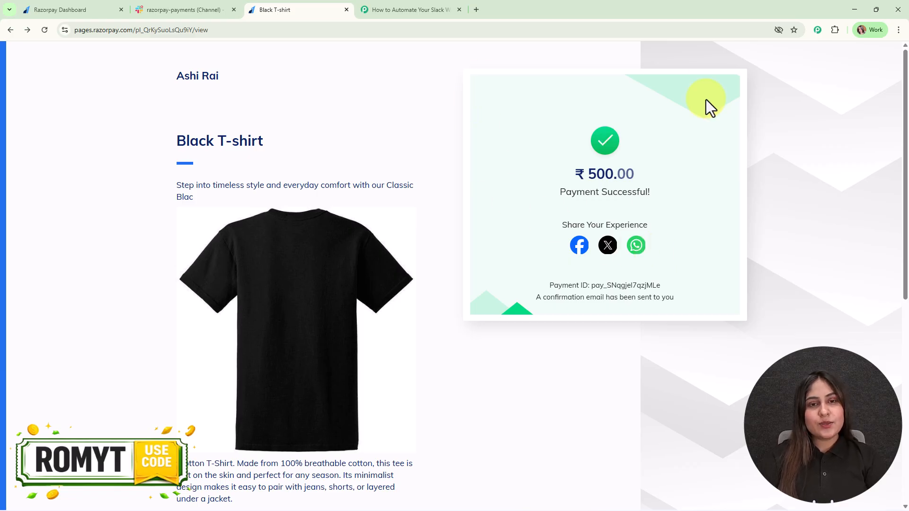
Check the razorpay-payments Slack channel for the new sale notification and go back to the Pabbly Connect workflow
click(183, 8)
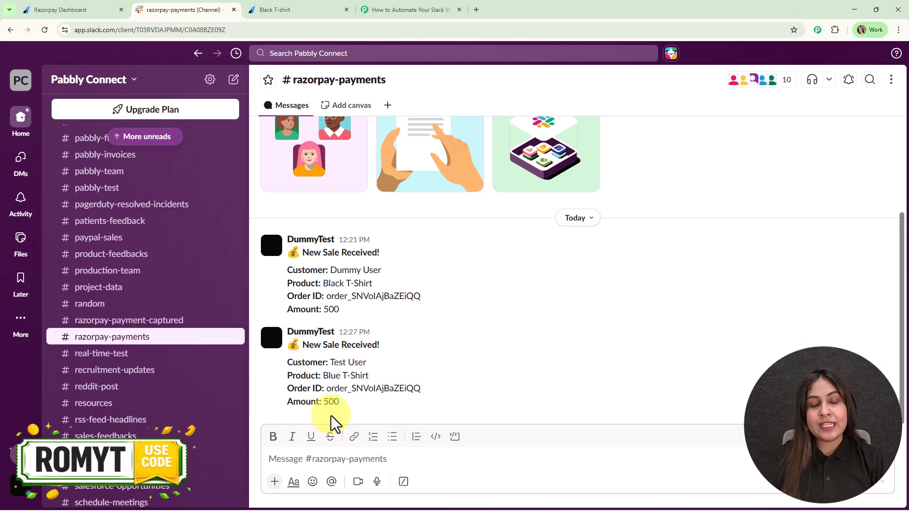
click(428, 10)
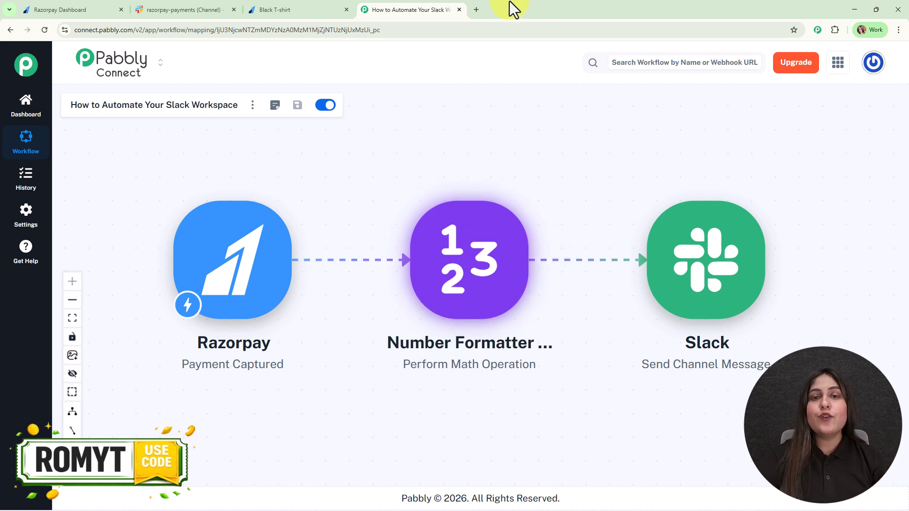
Open pabbly.com/connect in a new browser tab and dismiss the limited-time offer pop-up
click(478, 7)
text(pabbly.com/connect)
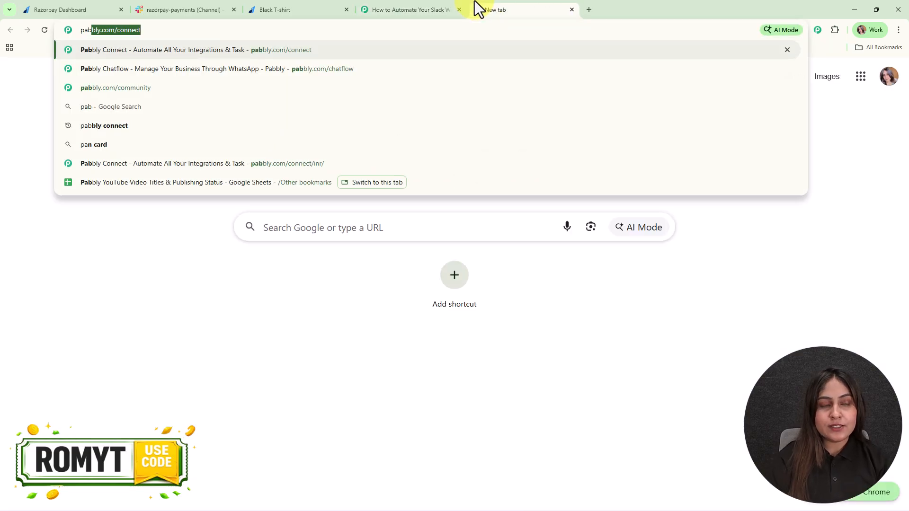
key(Return)
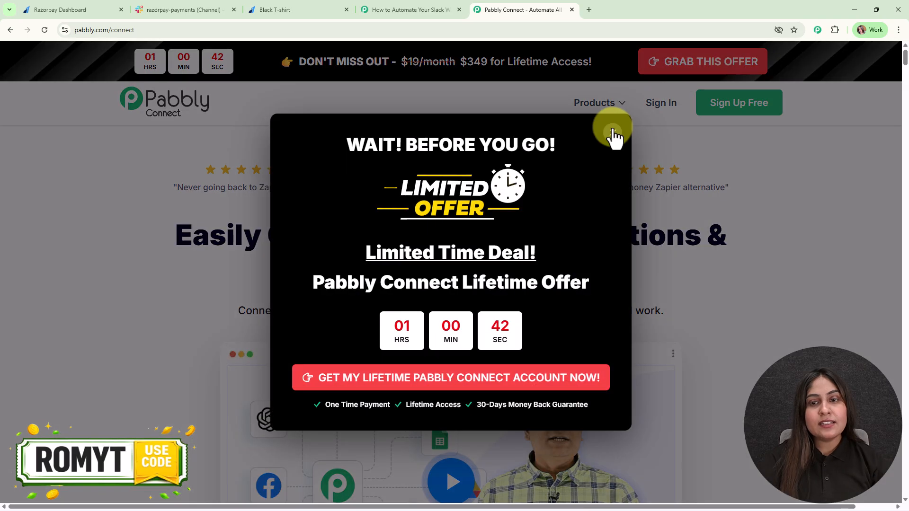
click(610, 131)
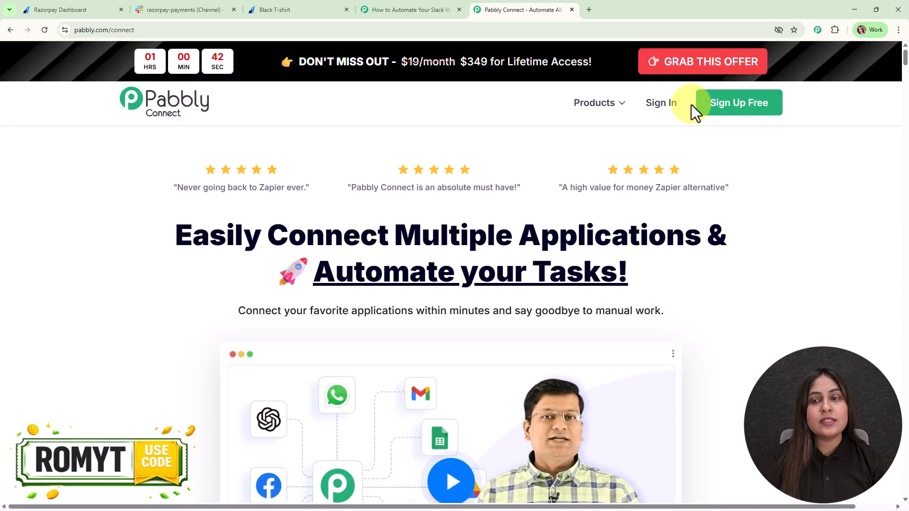
View the free sign-up page, return to sign in, and access Pabbly Connect from the Pabbly apps
click(735, 121)
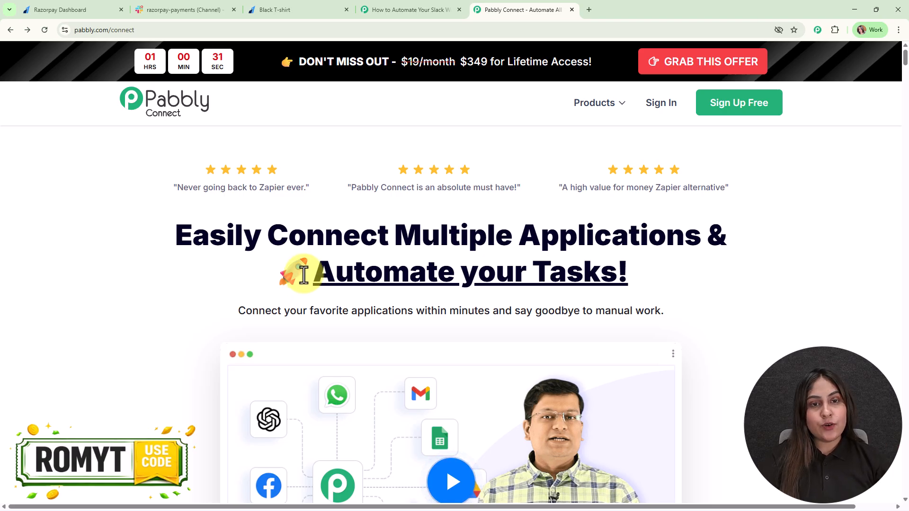
click(662, 104)
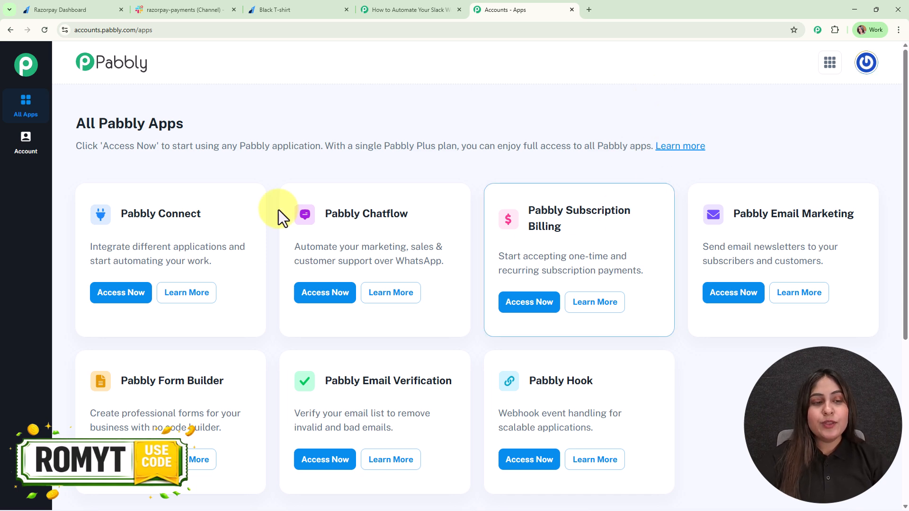
click(108, 303)
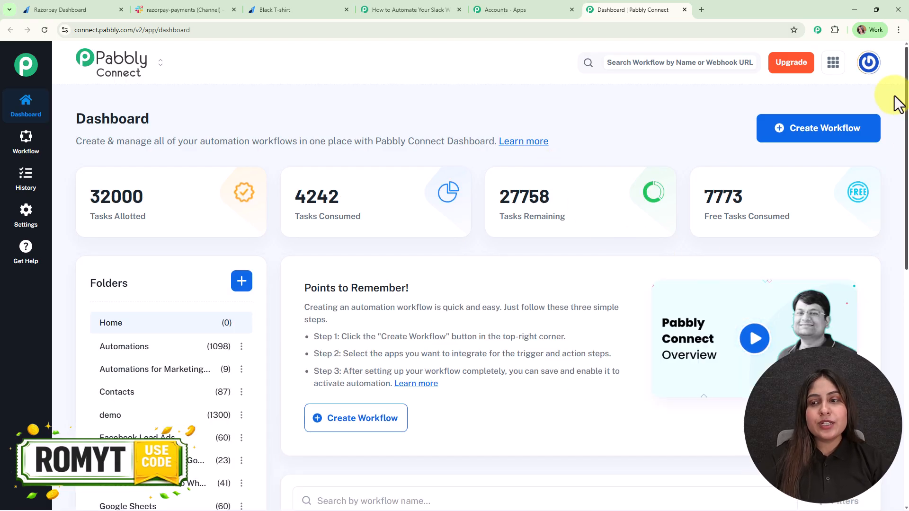
Start a new workflow in the New (Beta) builder and name it "How to Automate Your Slack Workspace"
click(843, 140)
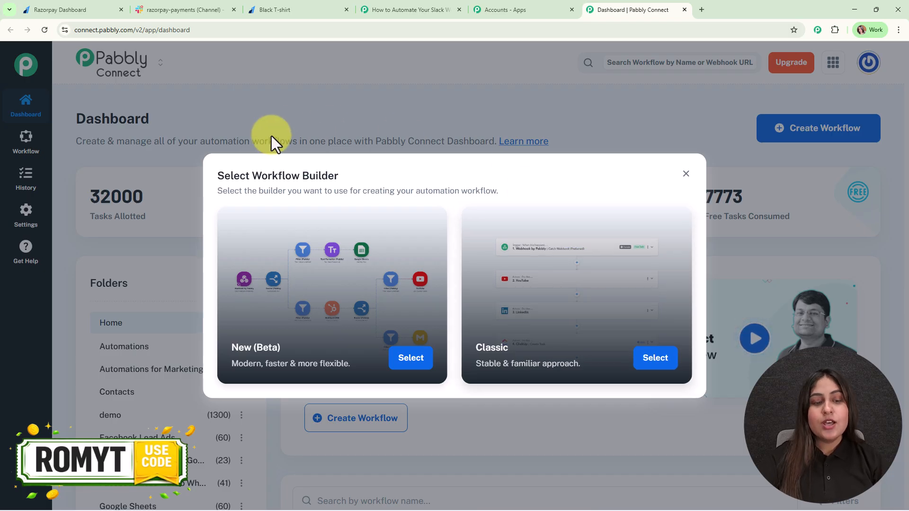
click(408, 361)
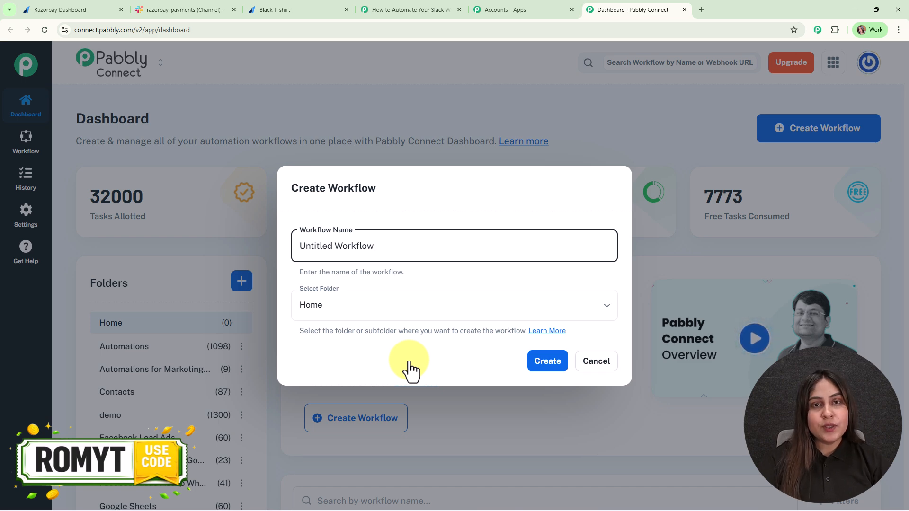
click(402, 239)
key(ctrl+a)
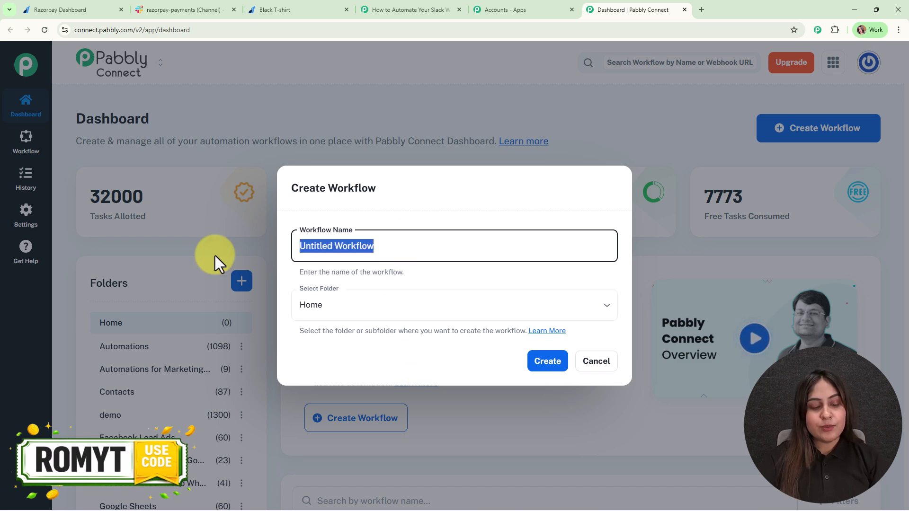
text(How to Automate Your Slack Workspace)
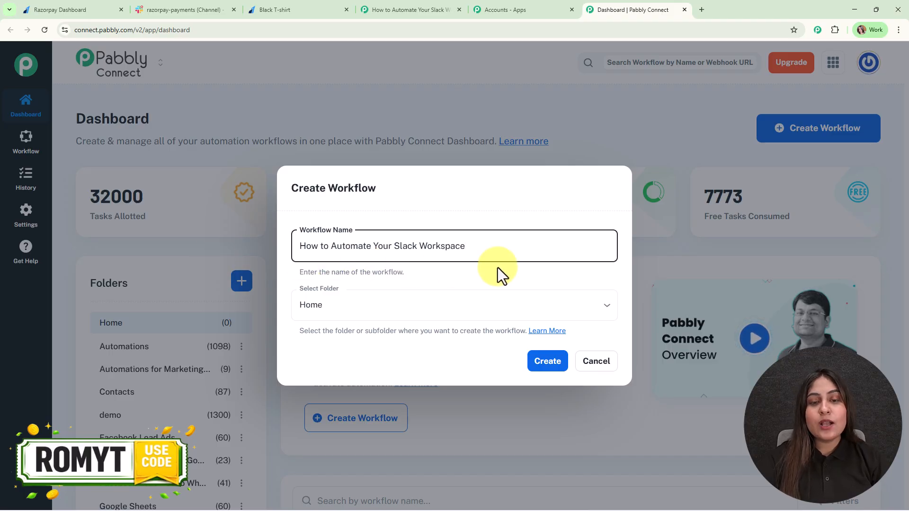
Choose the Automations folder for the workflow and create it
click(503, 303)
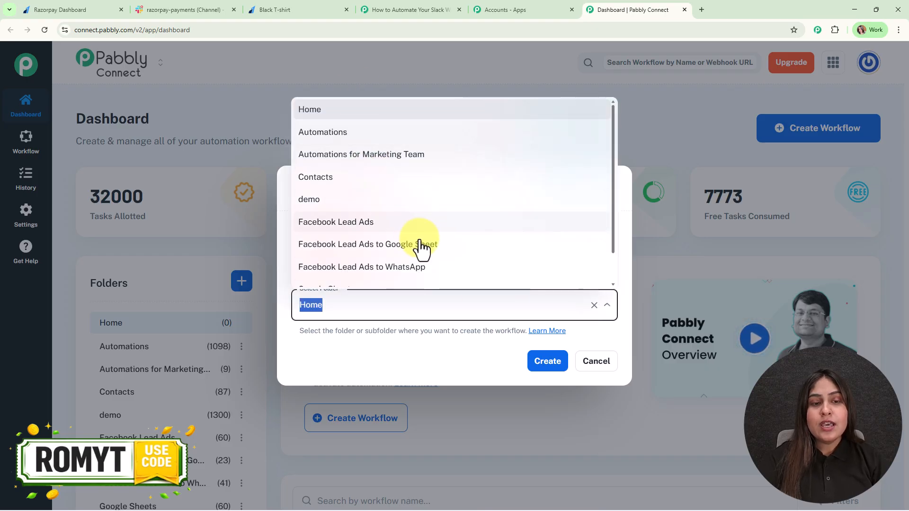
scroll(420, 247, down, 1)
scroll(423, 256, up, 1)
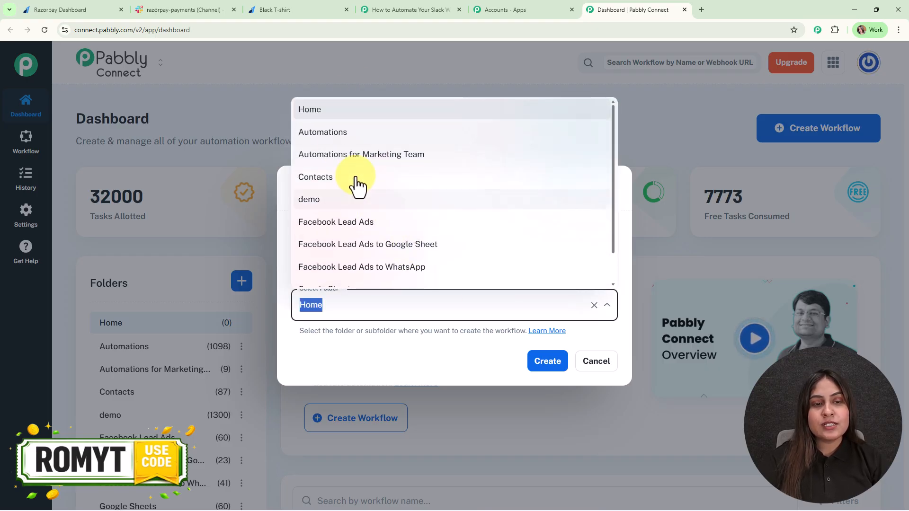
click(336, 137)
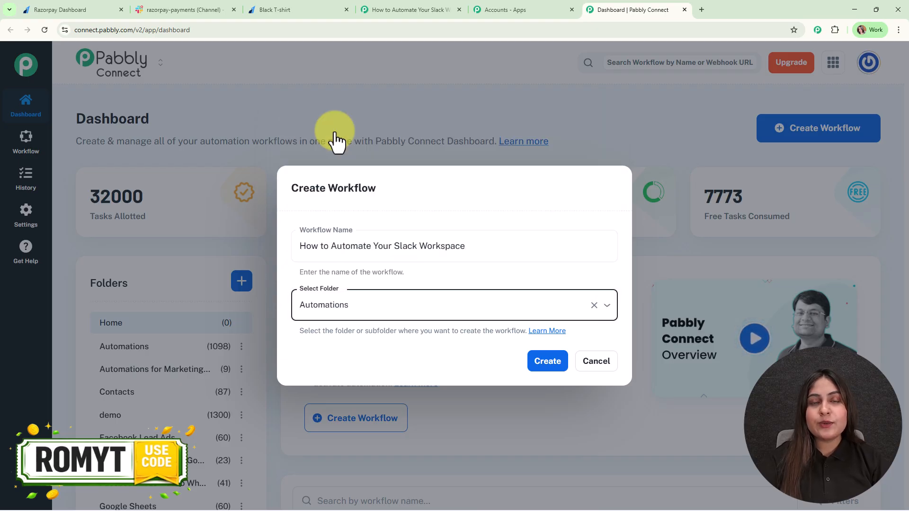
click(543, 369)
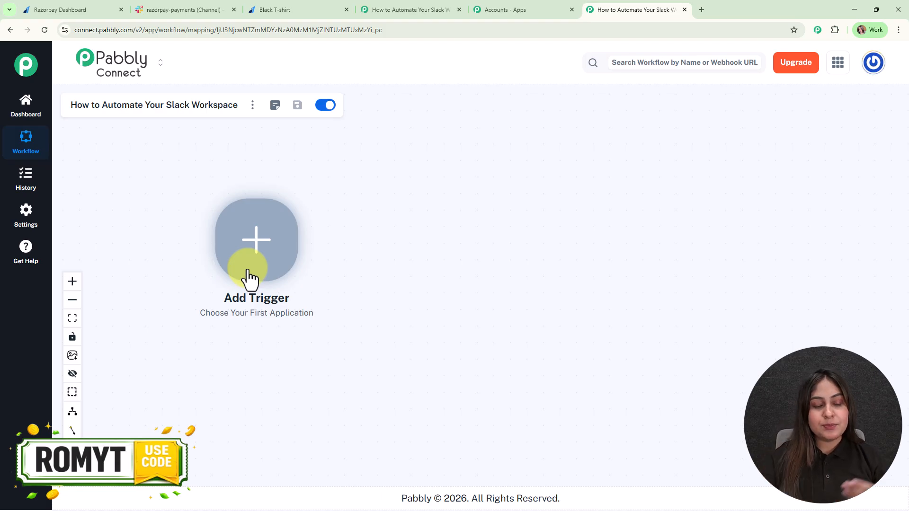
Add a trigger to the workflow with Razorpay as the app and Payment Captured as the event
click(257, 240)
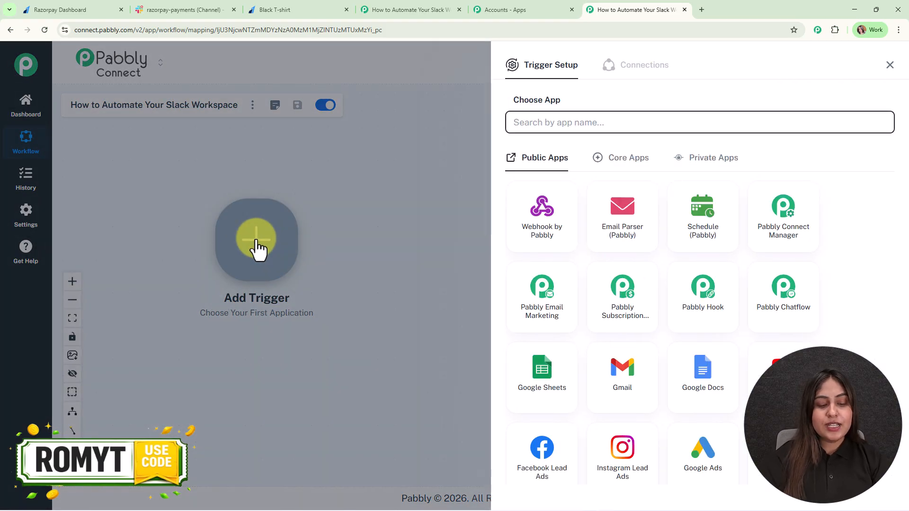
text(razorpay)
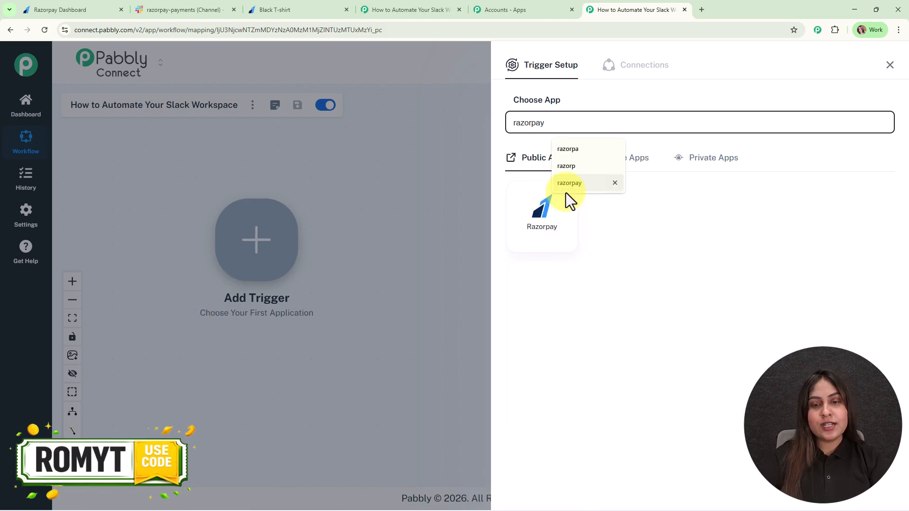
click(543, 214)
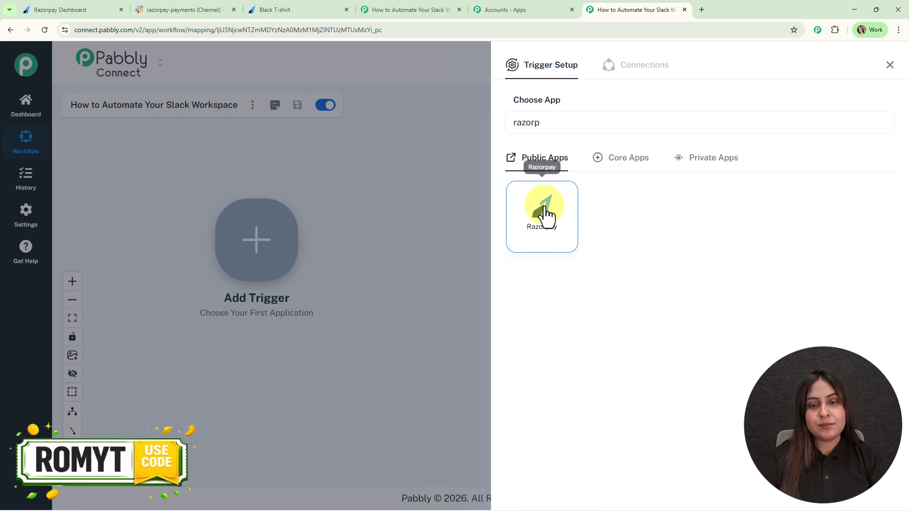
click(570, 175)
scroll(588, 307, down, 3)
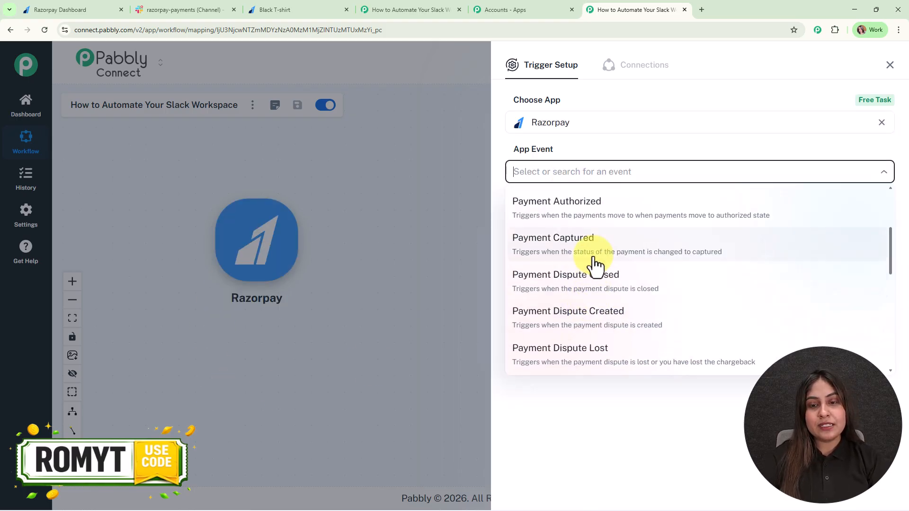
click(592, 250)
Start adding a new Razorpay connection for the trigger and read the instructions for obtaining the Key ID and Key Secret
click(552, 209)
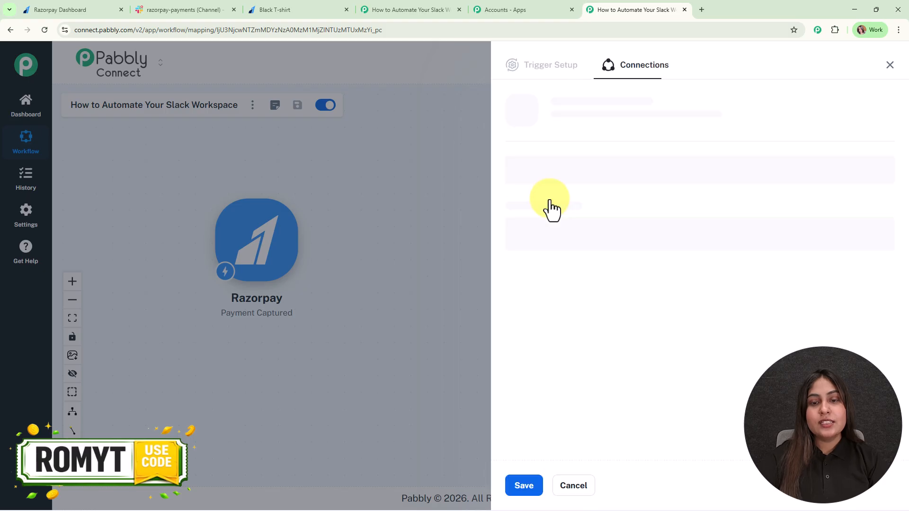
click(547, 155)
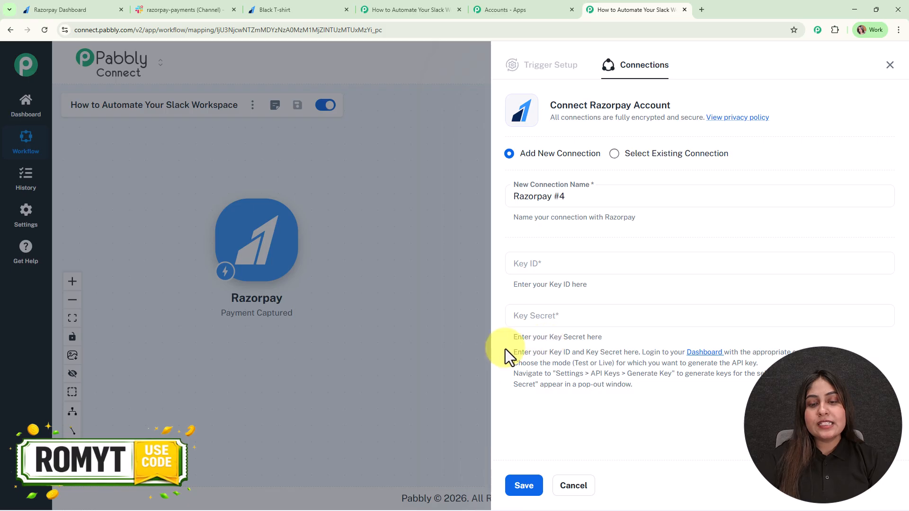
drag(507, 350, 662, 389)
click(758, 403)
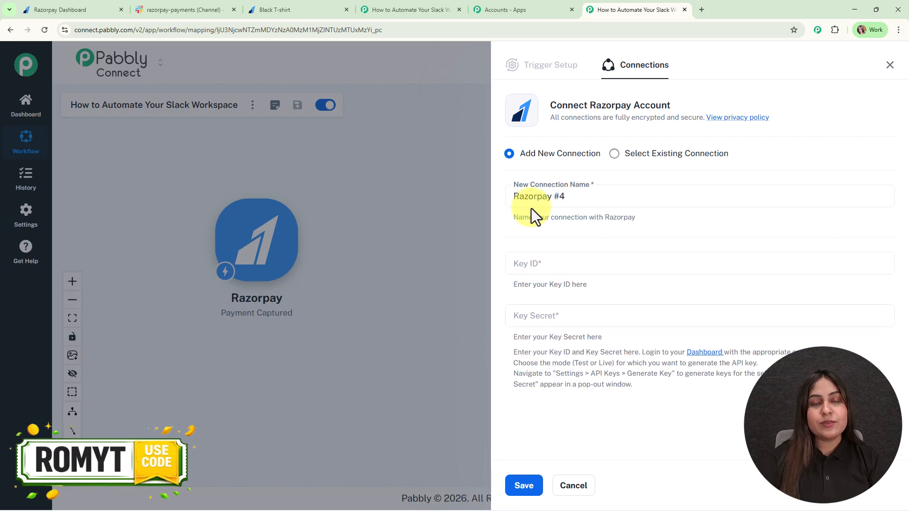
Switch to the Razorpay dashboard and open the API keys section of the account settings
click(86, 12)
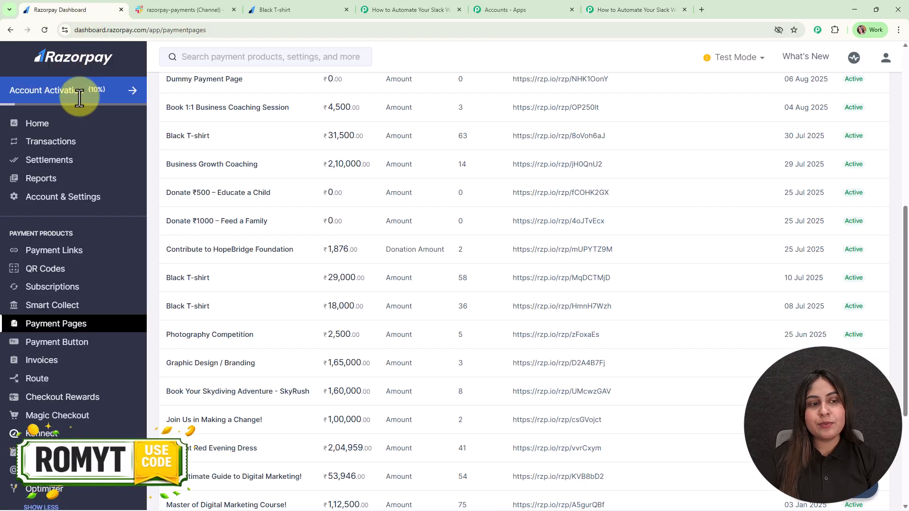
click(65, 201)
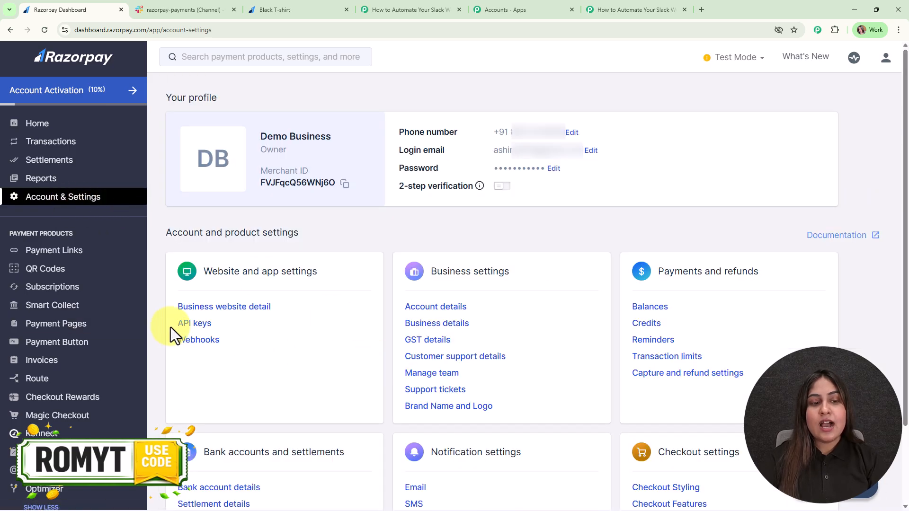
click(202, 326)
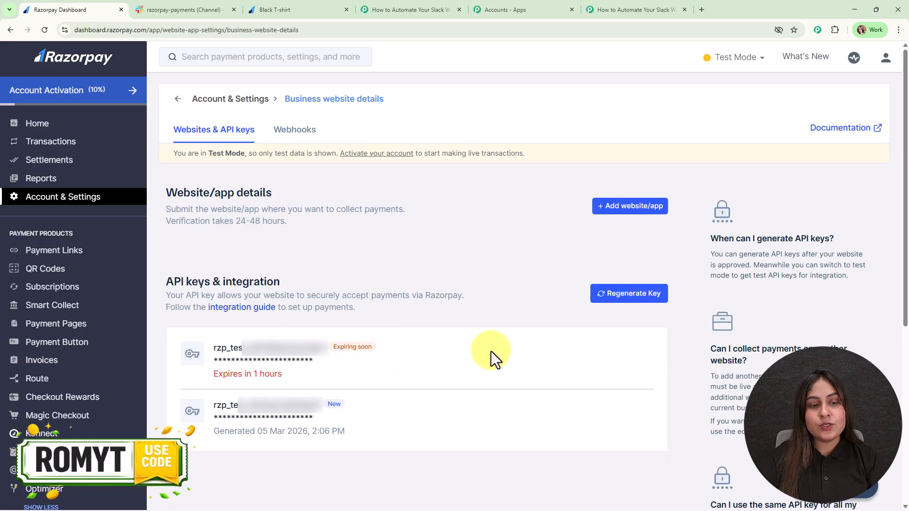
scroll(450, 302, down, 3)
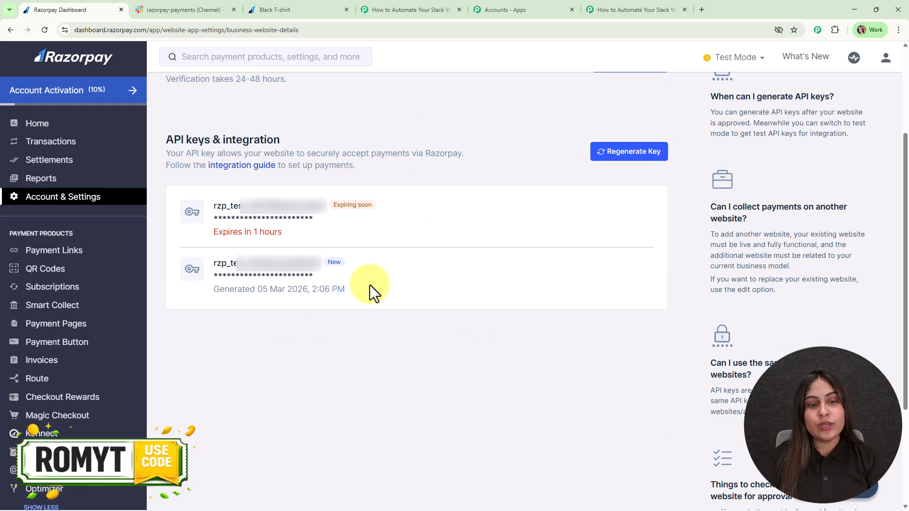
Try to regenerate the Razorpay API key, submitting the 2-step verification code
click(653, 156)
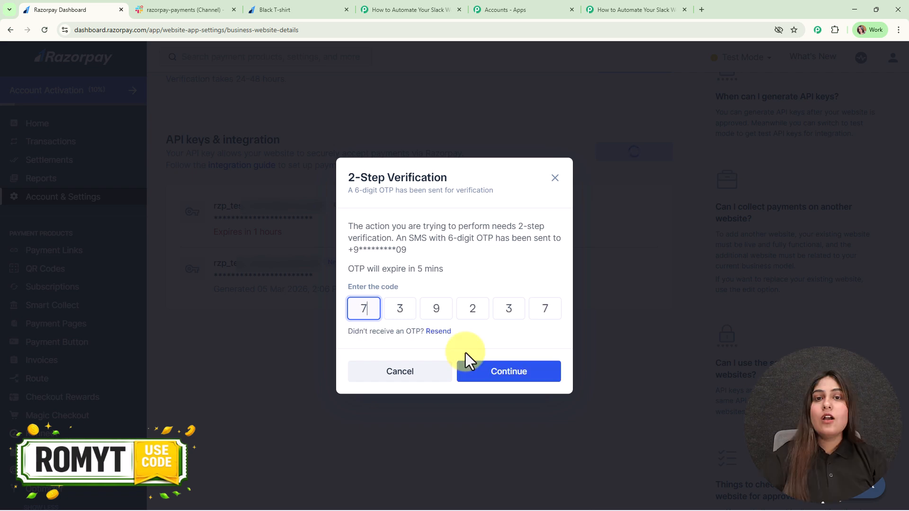
click(505, 341)
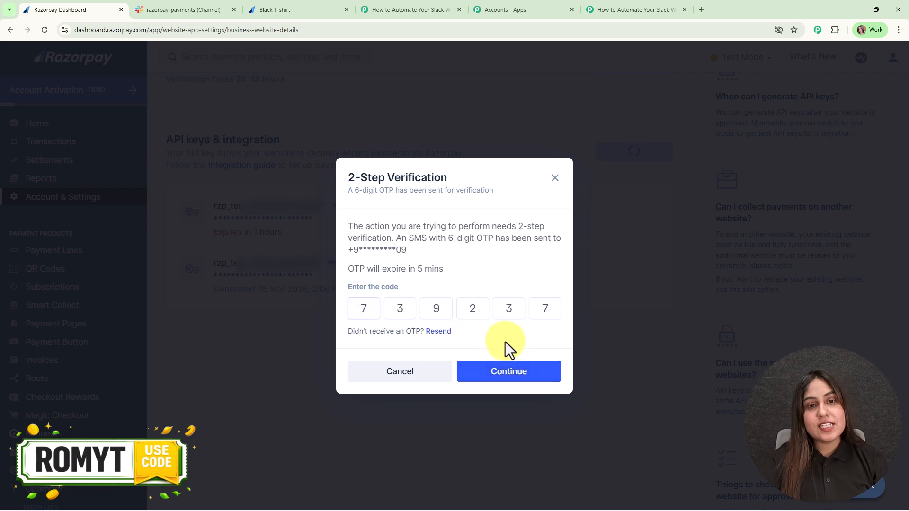
click(520, 383)
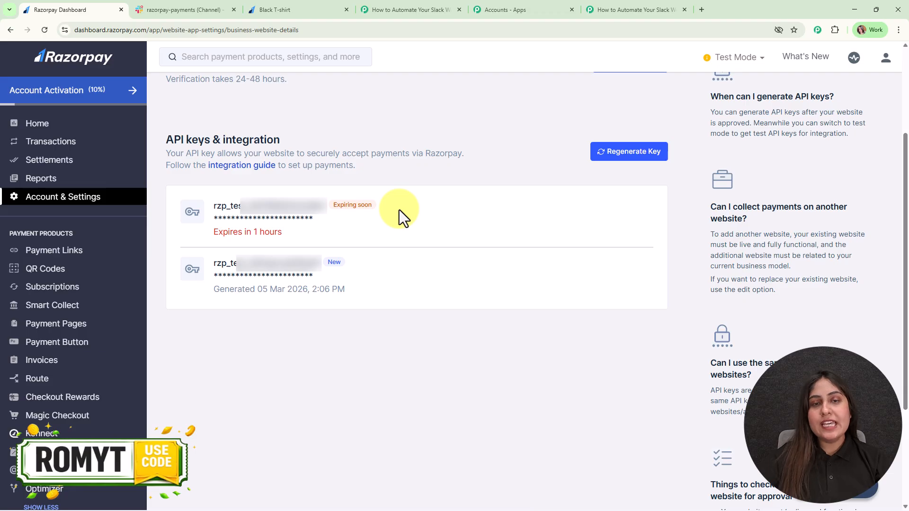
Return to the Pabbly Connect workflow and save the trigger with the existing connection Razorpay #3
click(629, 3)
click(665, 155)
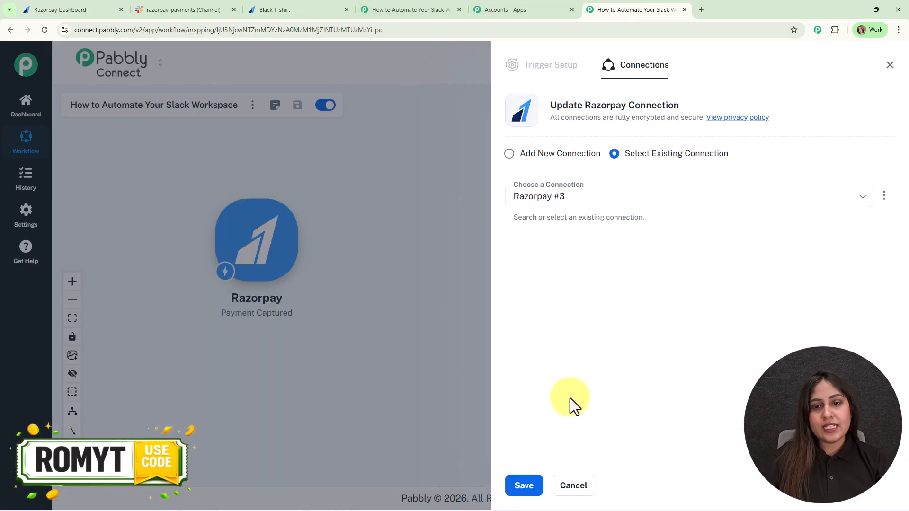
click(530, 473)
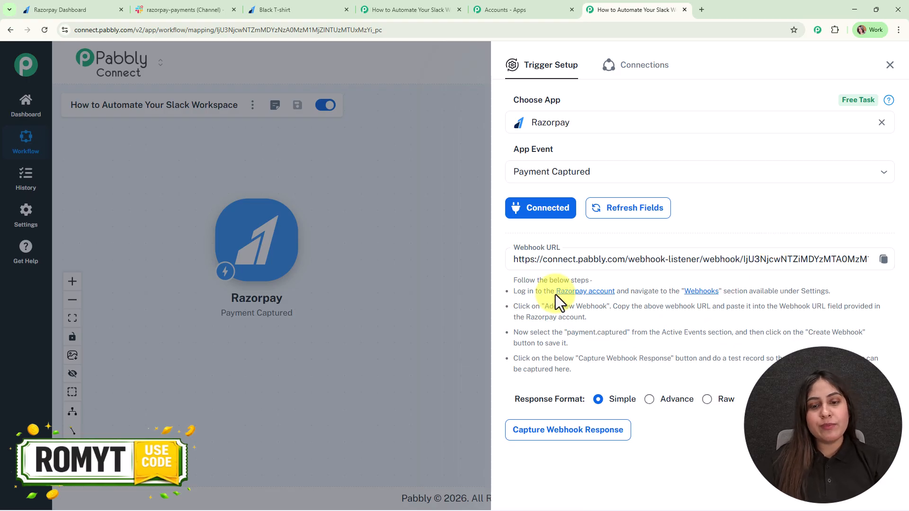
Read the webhook setup instructions for the Razorpay trigger and copy its webhook URL
drag(510, 288, 602, 382)
click(826, 340)
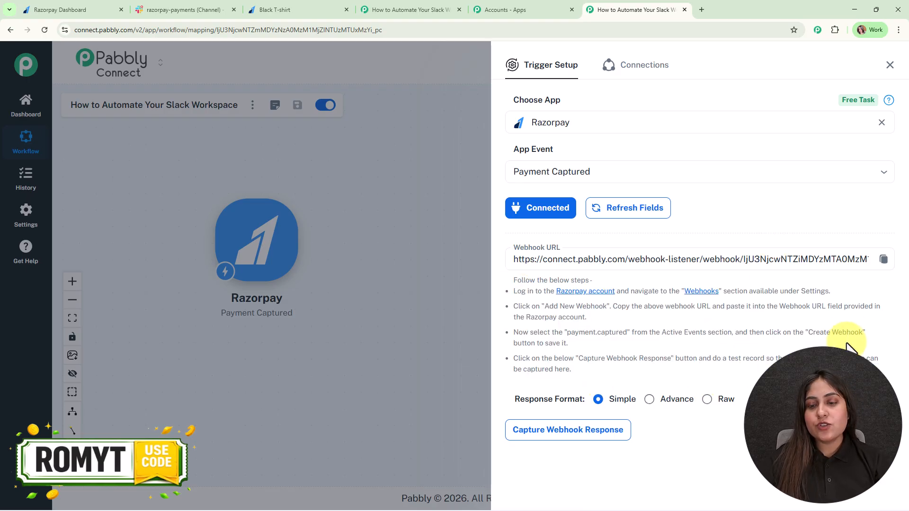
click(883, 260)
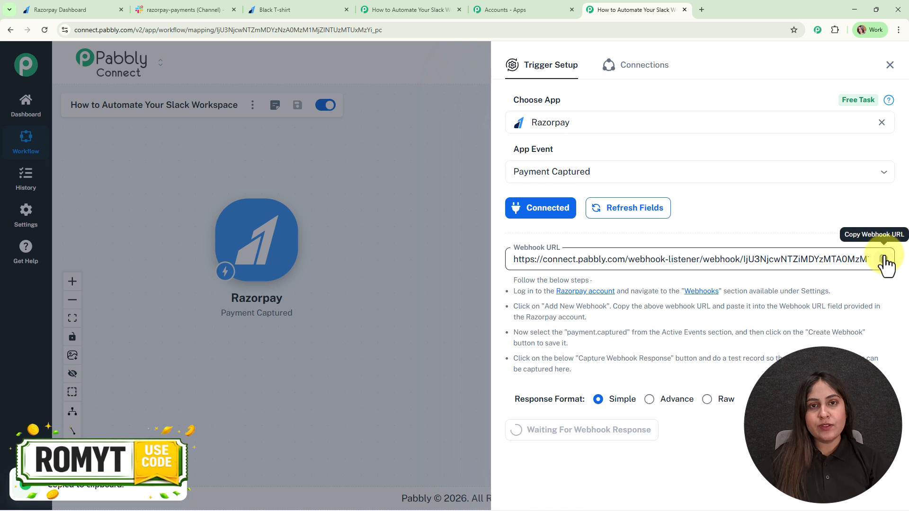
Switch to the Razorpay dashboard and open the list of webhooks in the developer settings
click(30, 2)
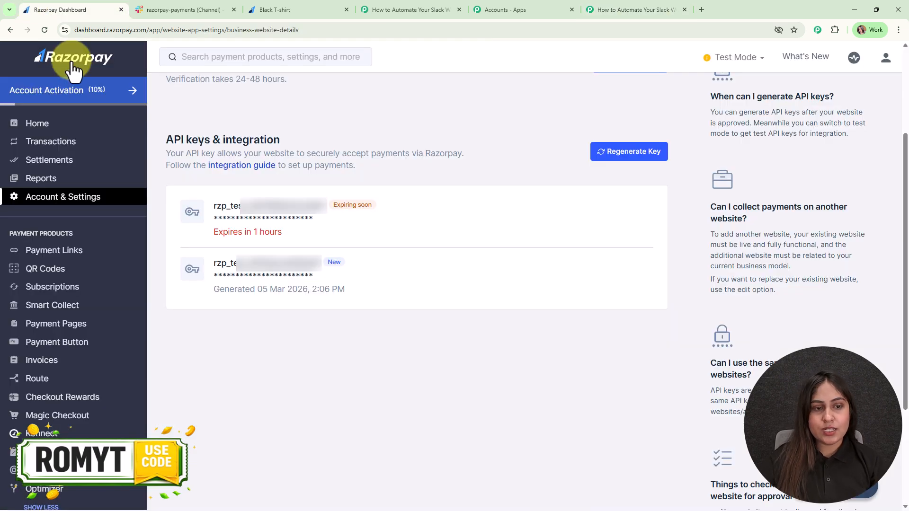
scroll(67, 420, down, 3)
click(49, 469)
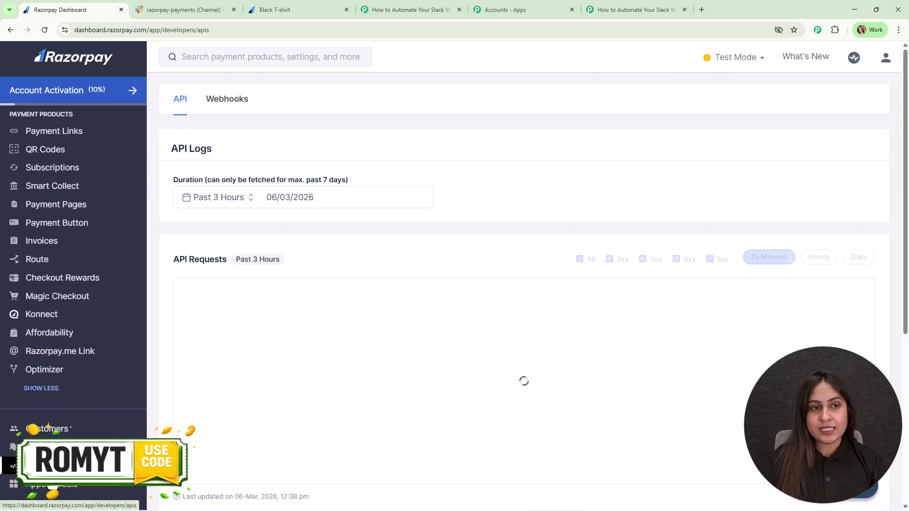
click(220, 108)
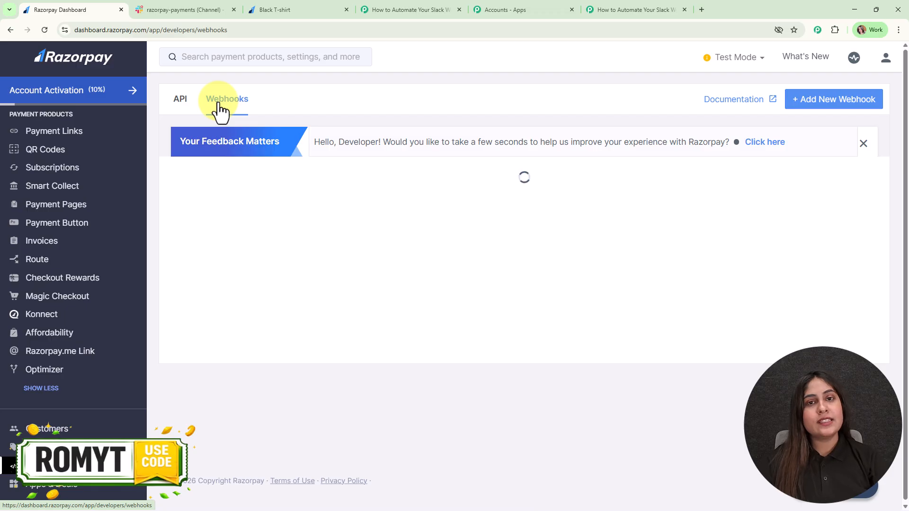
scroll(473, 318, down, 2)
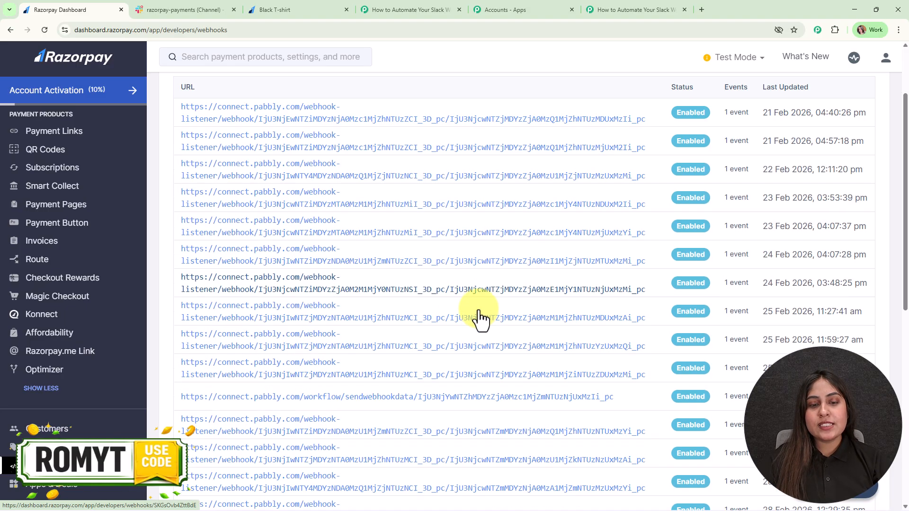
scroll(480, 318, up, 2)
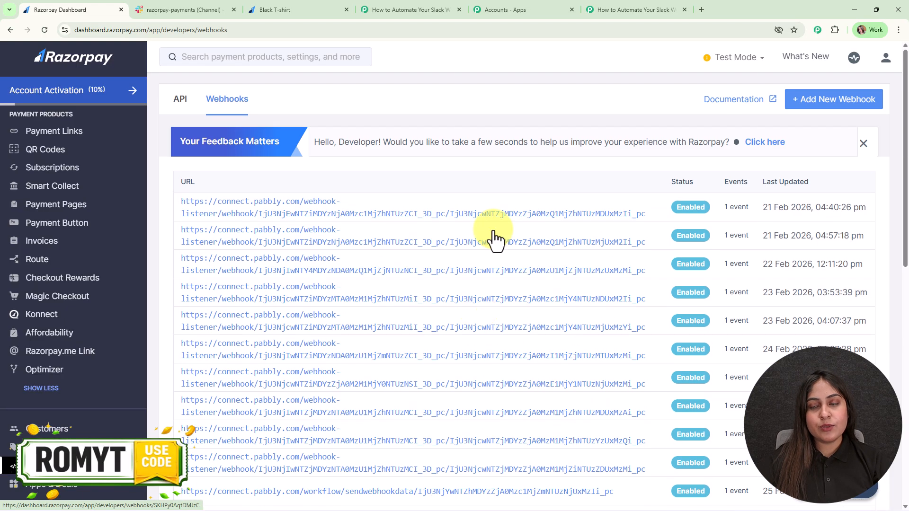
Create a new Razorpay webhook with the copied Pabbly webhook URL and payment.captured as its active event
click(834, 112)
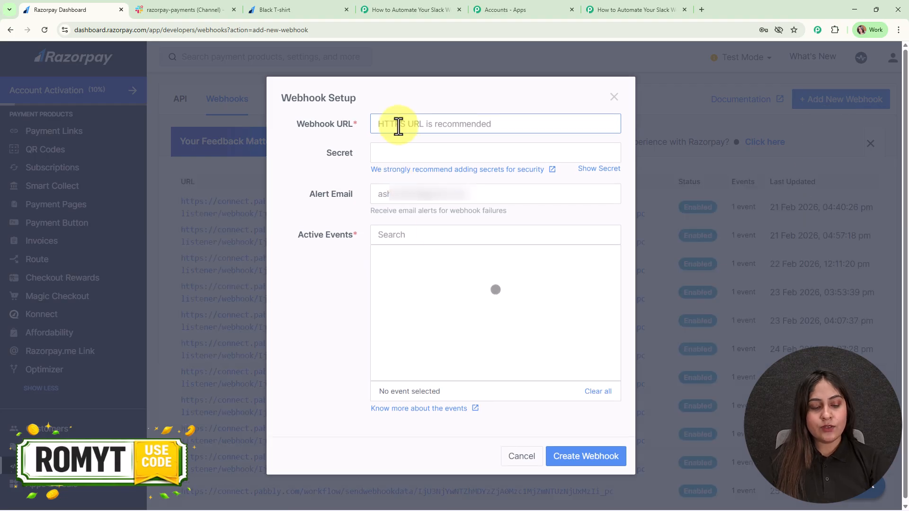
key(ctrl+v)
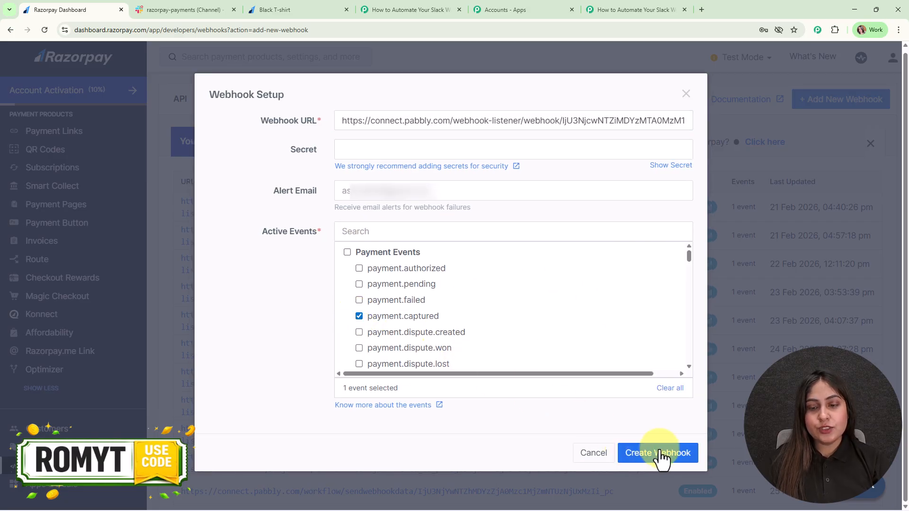
click(660, 455)
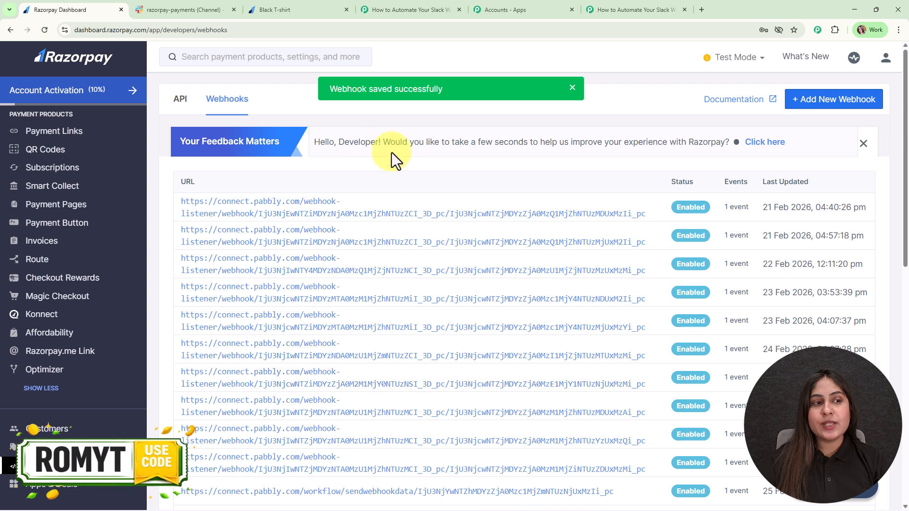
Reload the Black T-shirt payment page and fill in the demo customer's details with Black T-Shirt as the product
click(659, 9)
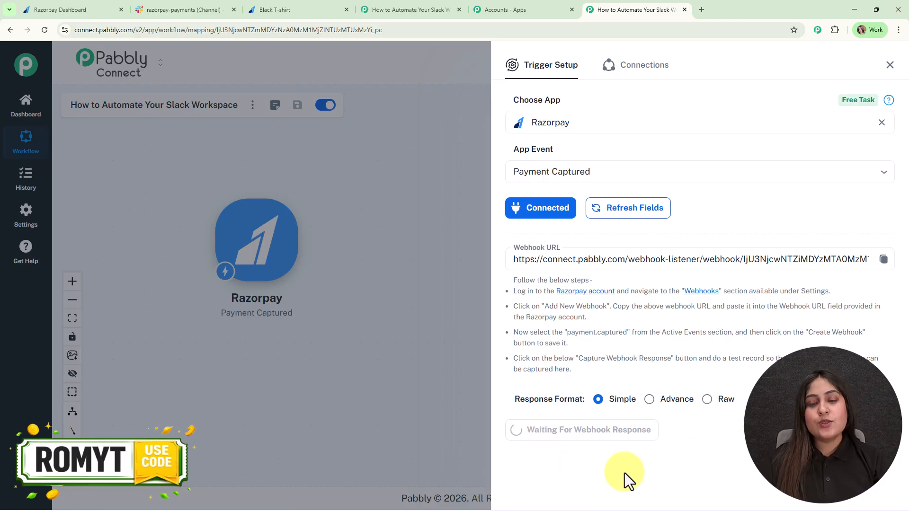
click(305, 8)
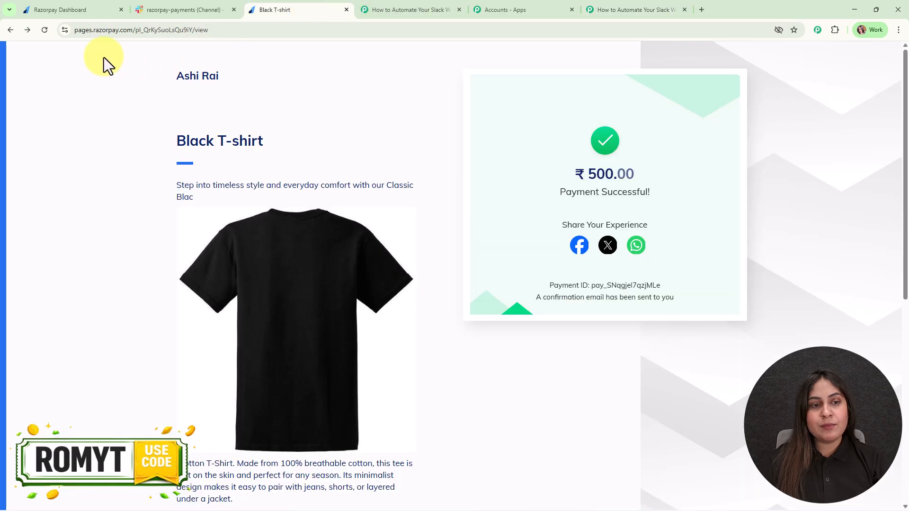
click(47, 31)
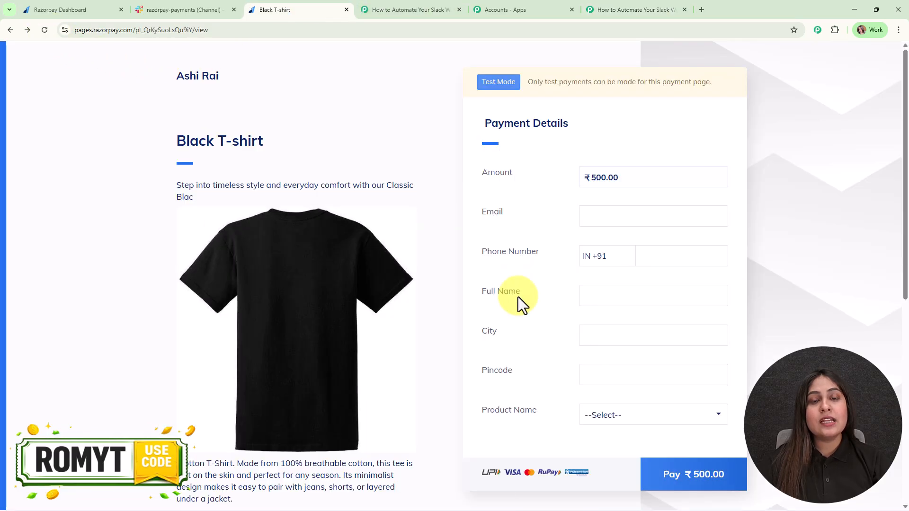
click(633, 214)
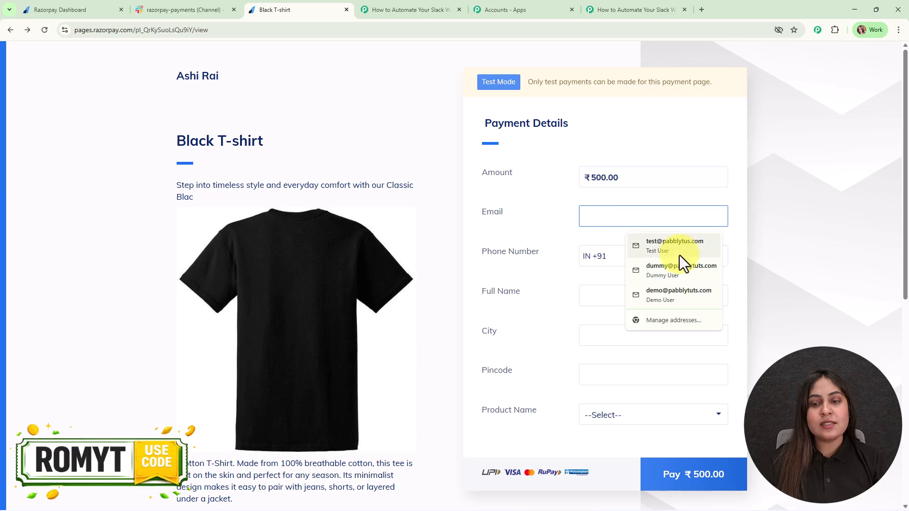
click(681, 291)
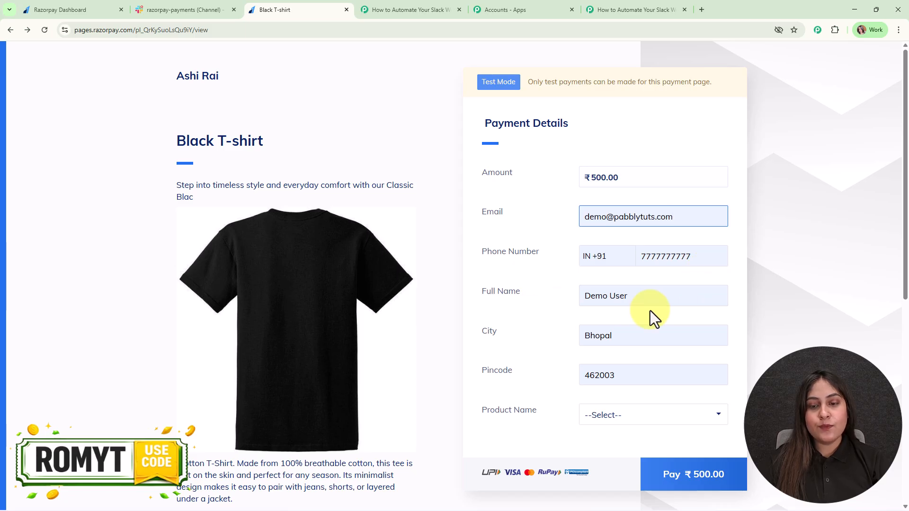
click(634, 418)
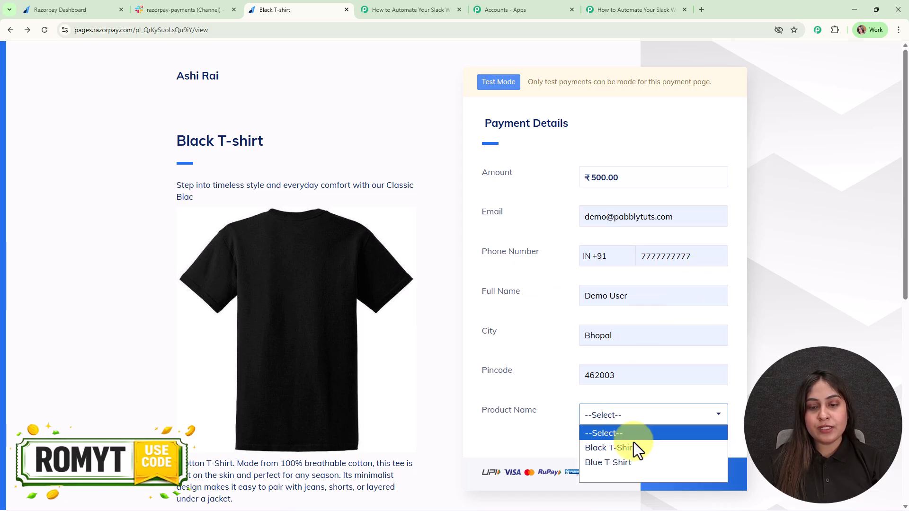
click(635, 448)
Submit the ₹500 test payment by UPI using the ID success@razorpay
click(684, 488)
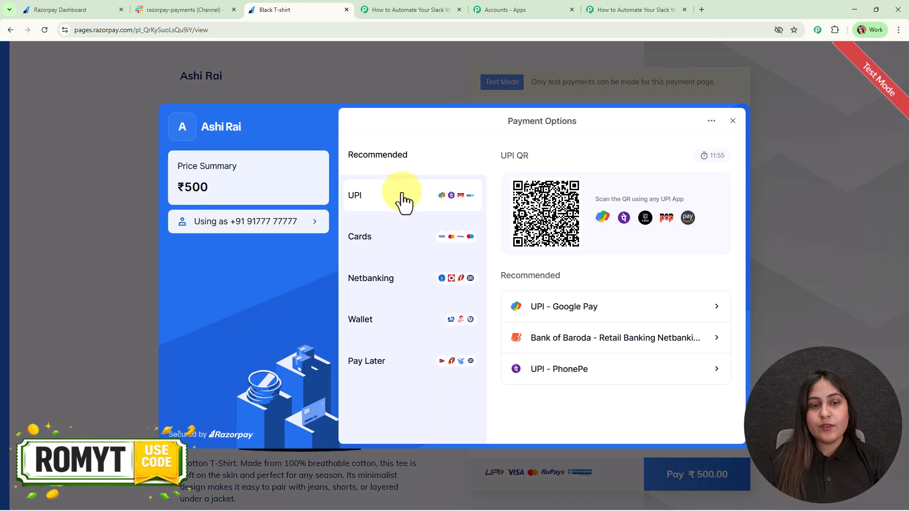
click(402, 199)
click(633, 321)
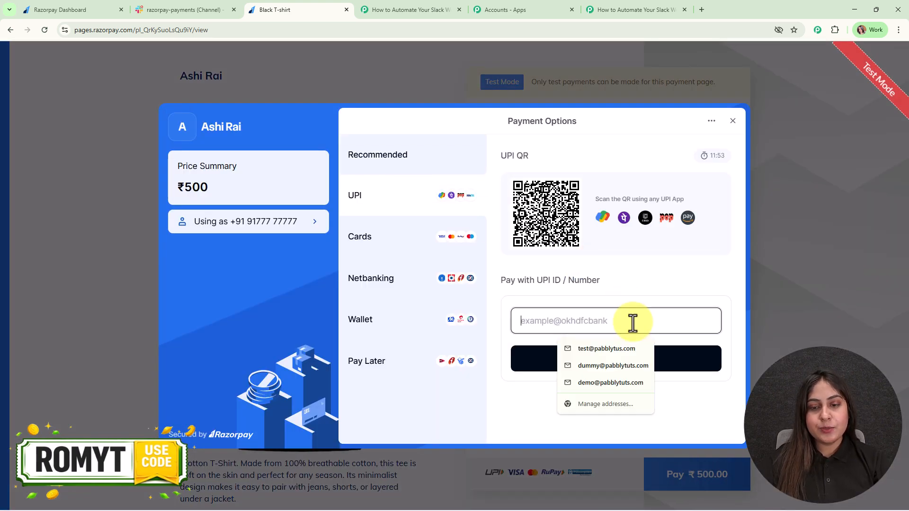
text(success@razorpay)
click(589, 349)
click(595, 360)
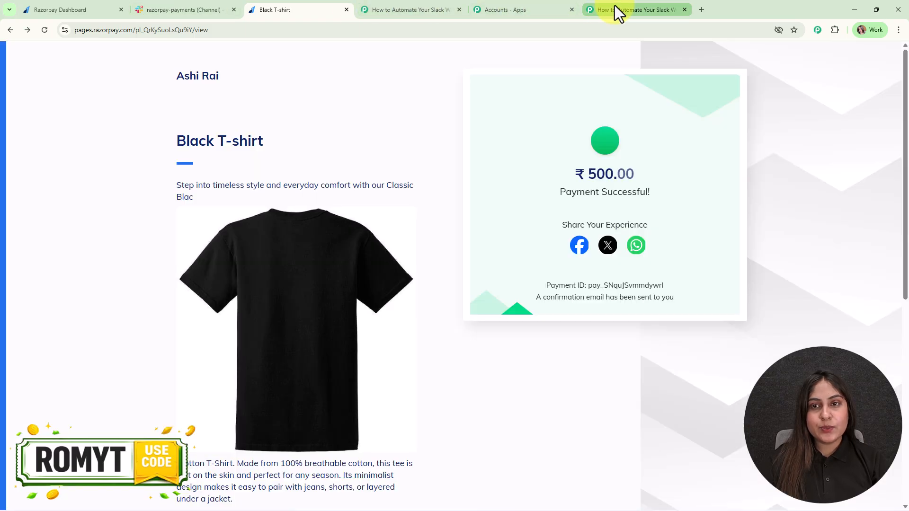
Examine the captured webhook response in the workflow and compare its base_amount value with the amount on the payment page
click(614, 5)
scroll(775, 328, down, 9)
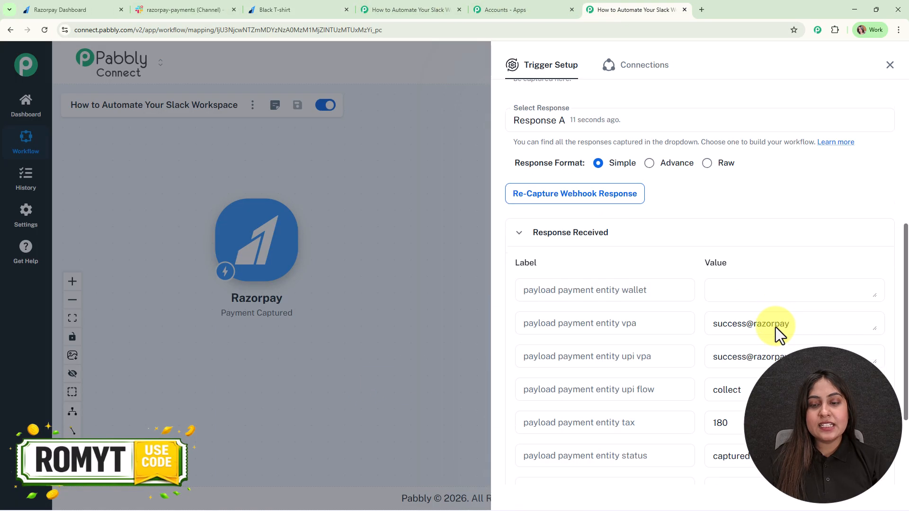
scroll(811, 298, down, 15)
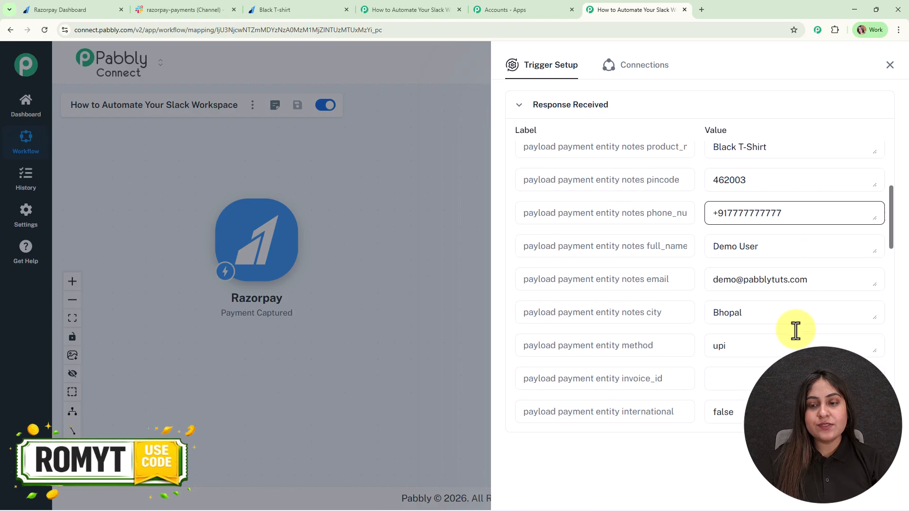
scroll(795, 331, down, 5)
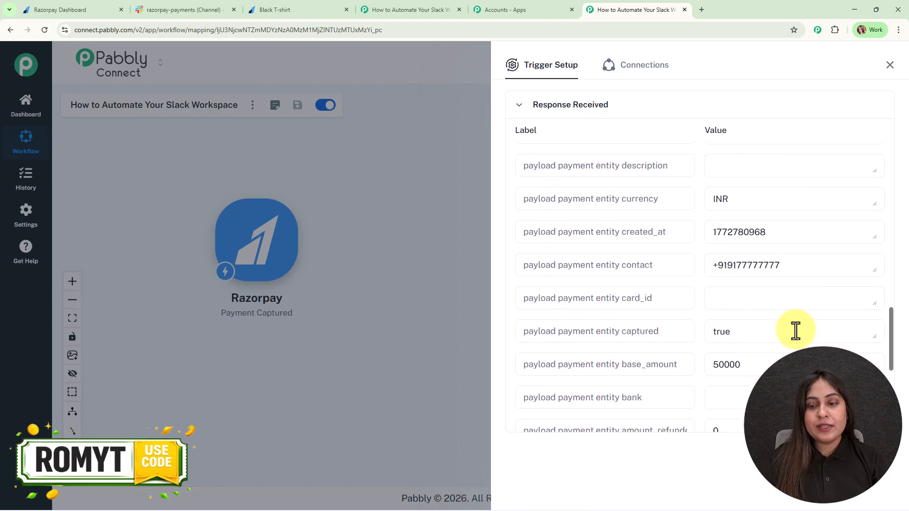
scroll(784, 346, down, 1)
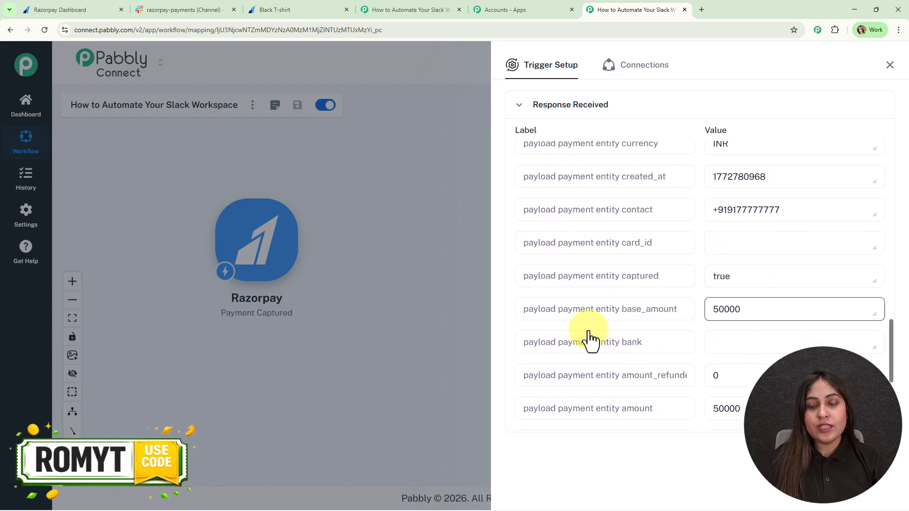
scroll(722, 315, down, 1)
drag(754, 260, 707, 265)
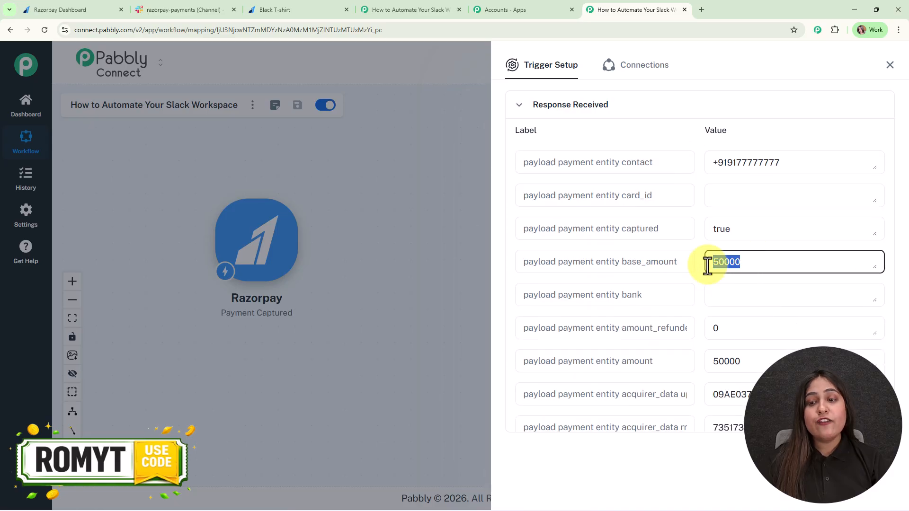
click(284, 9)
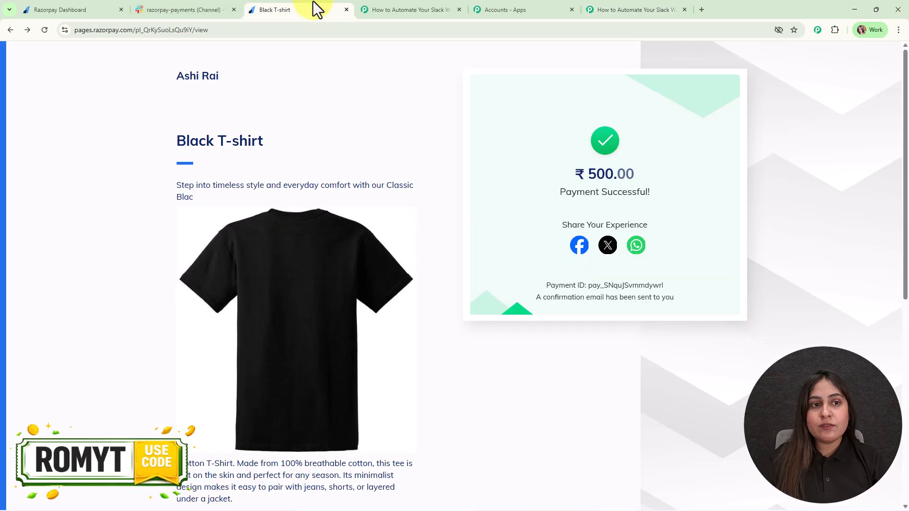
click(620, 9)
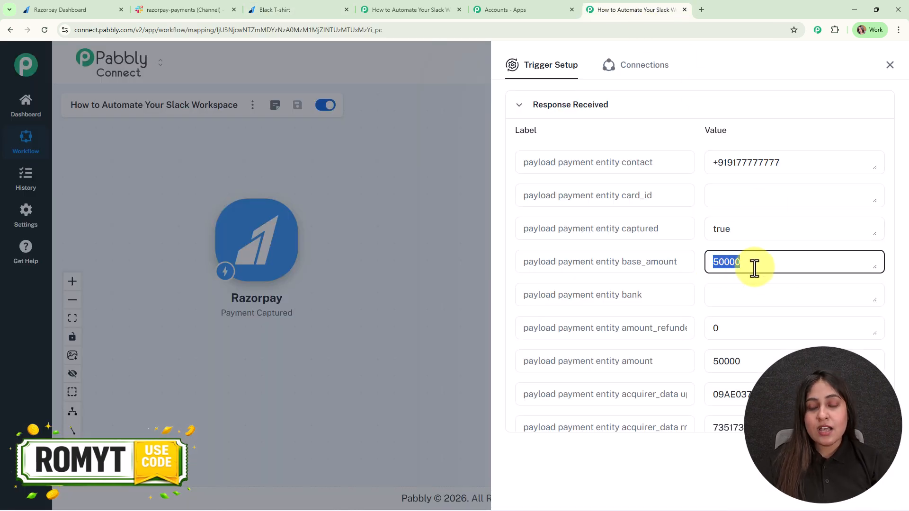
Close the Razorpay trigger's setup after reviewing the received response
click(697, 289)
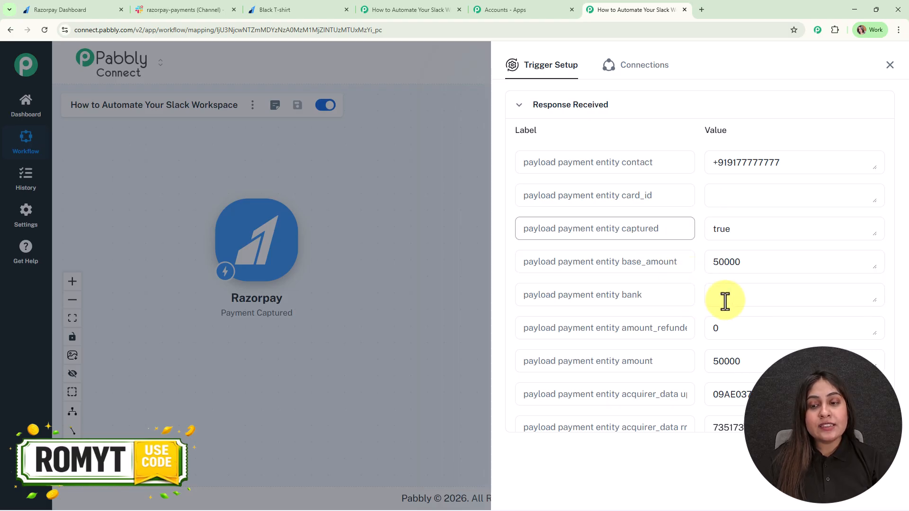
click(684, 271)
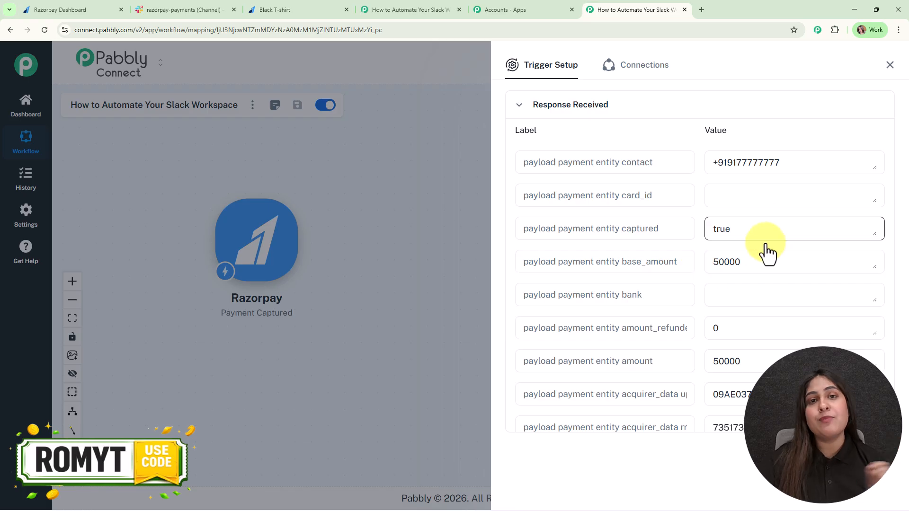
click(884, 71)
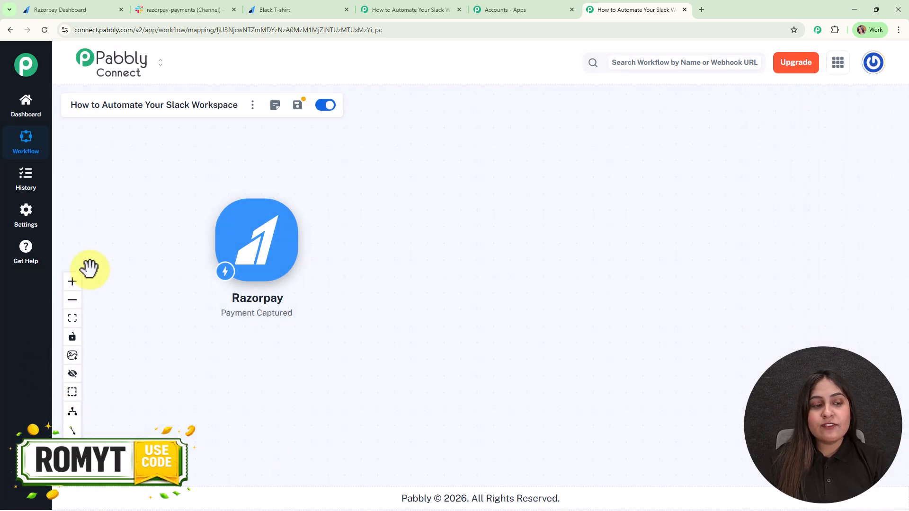
Add a Number Formatter (Pabbly) action after the Razorpay trigger, using the Perform Math Operation event, and connect it
click(72, 281)
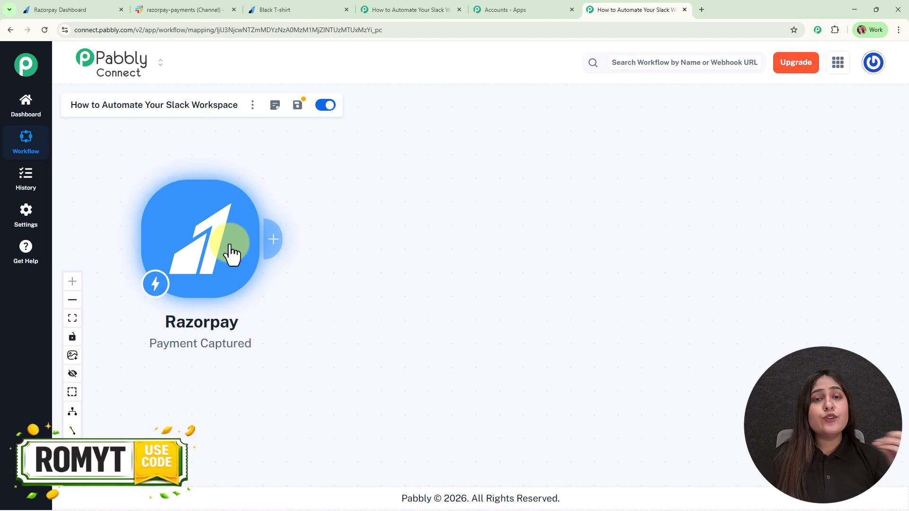
click(273, 240)
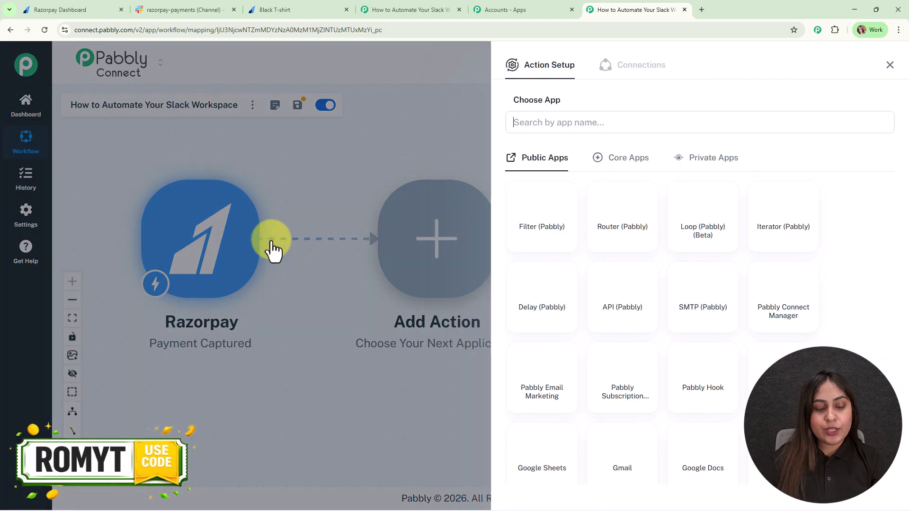
text(number)
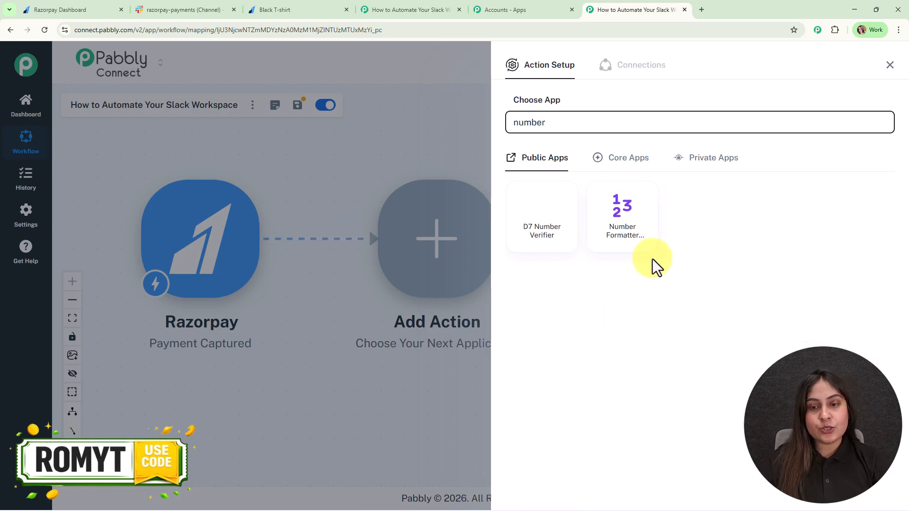
click(623, 231)
click(573, 171)
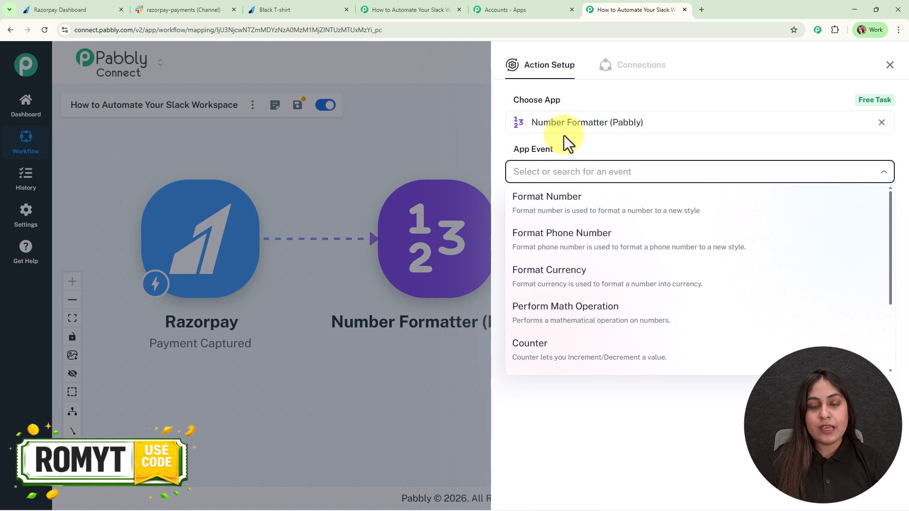
scroll(580, 313, down, 2)
click(568, 226)
click(536, 222)
click(535, 264)
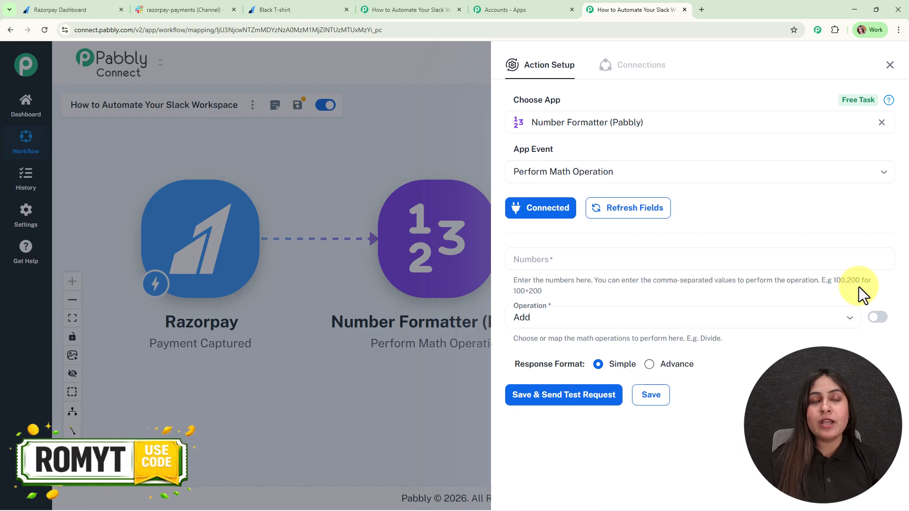
Set the math operation's numbers to the mapped payload payment entity base_amount from Razorpay, followed by ,100
click(591, 260)
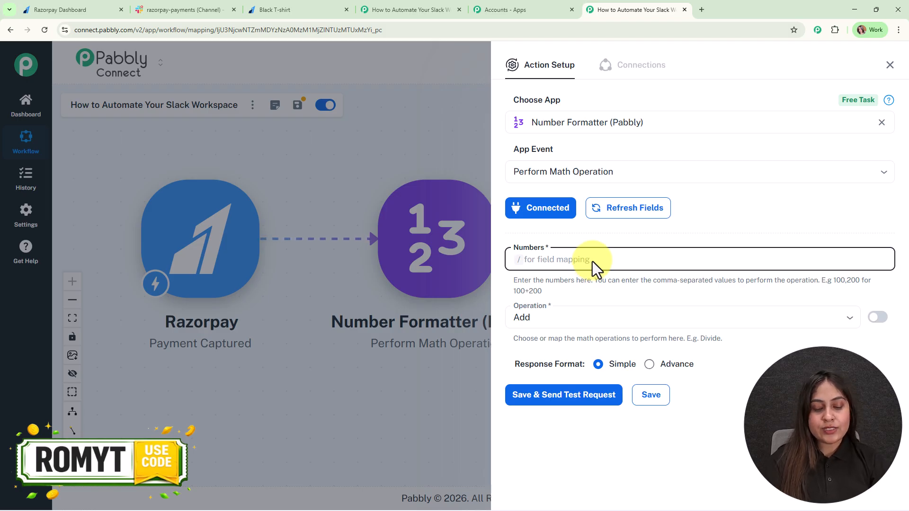
text(/am)
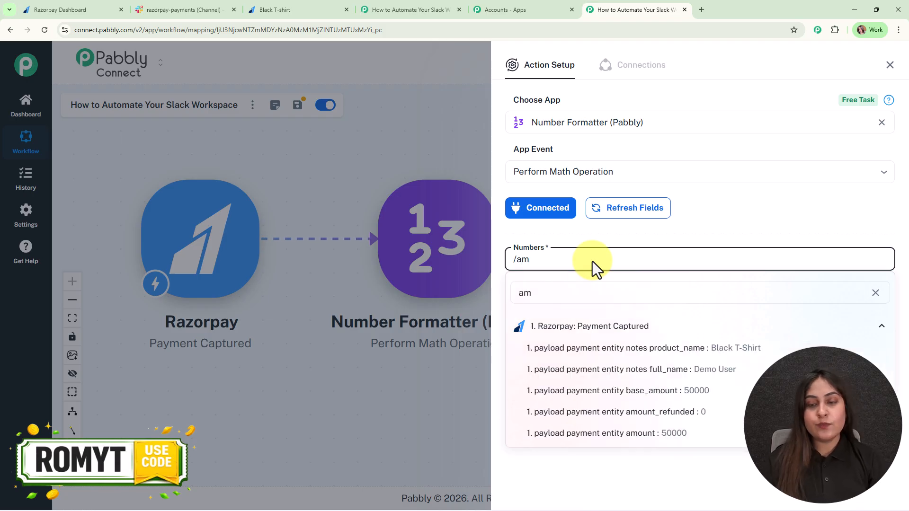
click(697, 390)
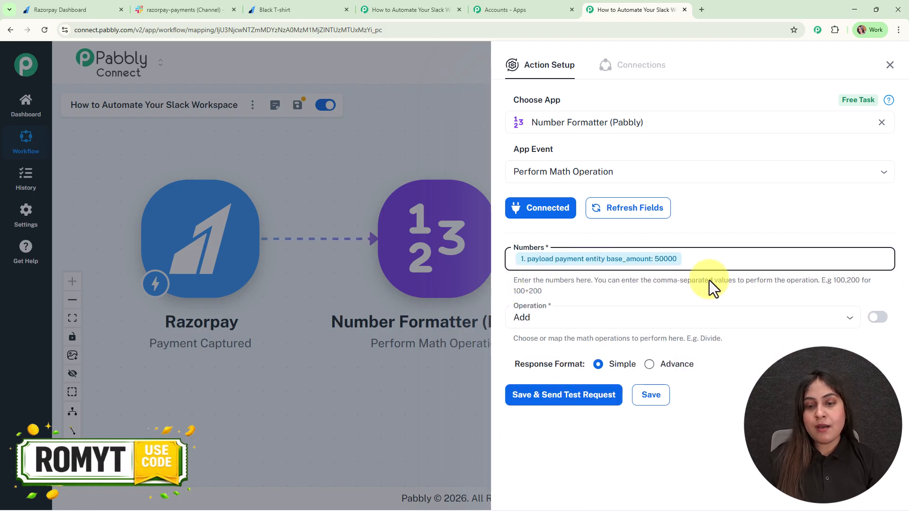
text(,)
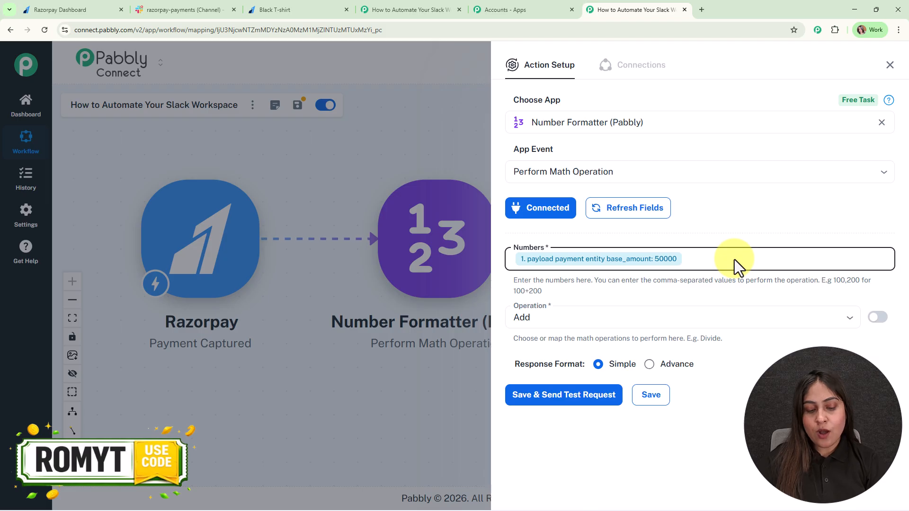
text(100)
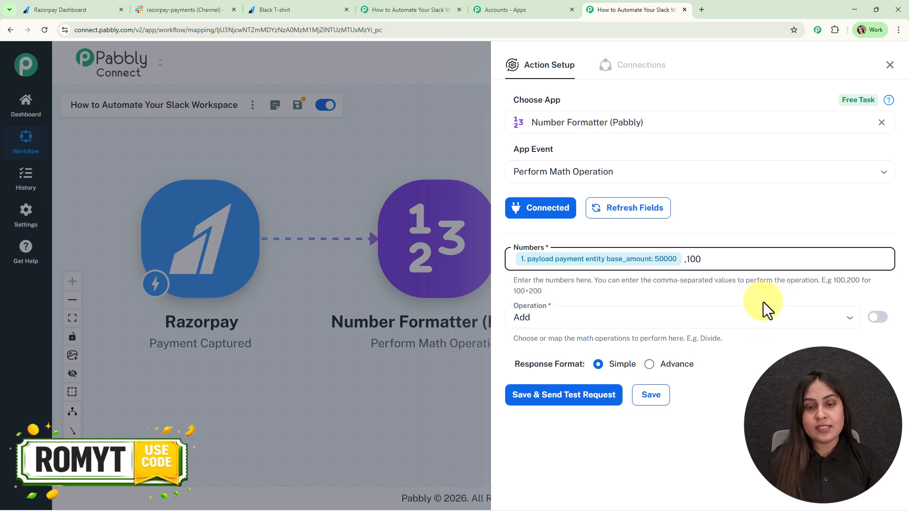
Set the math operation to Divide and save it with a test request
click(579, 315)
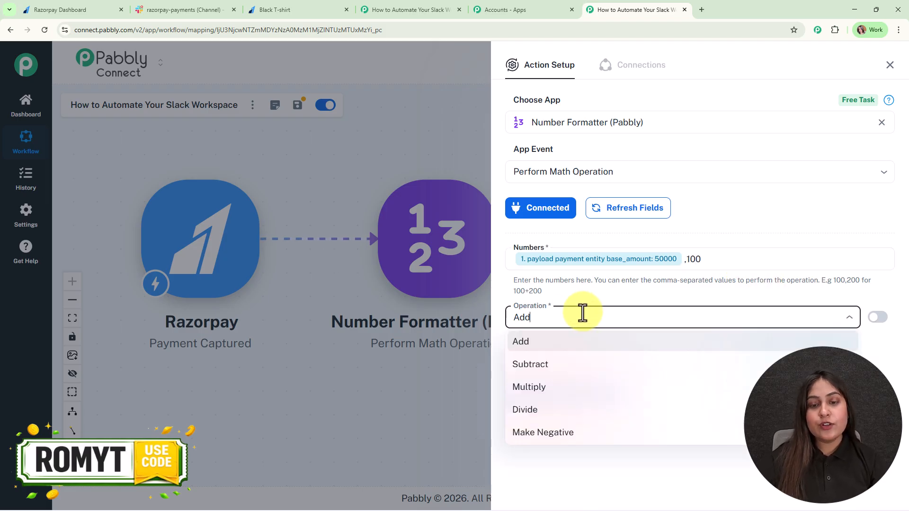
click(621, 410)
click(521, 397)
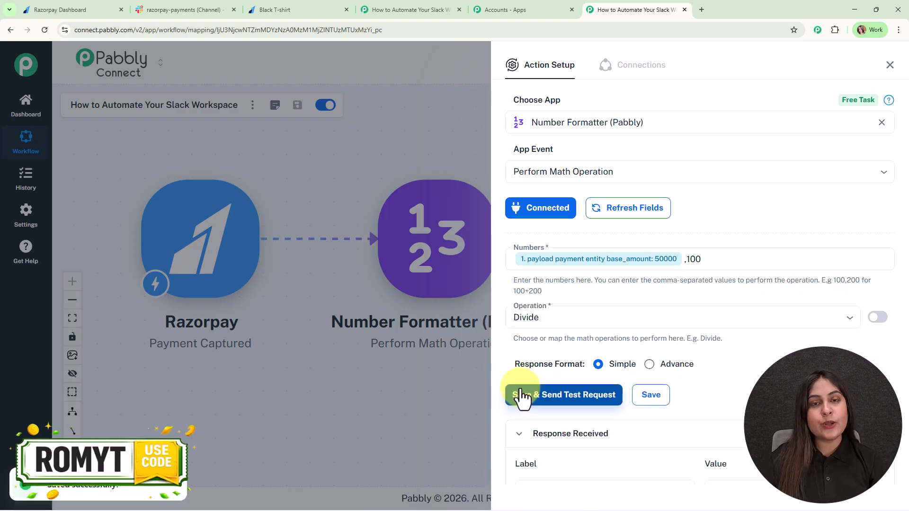
Check the result value in the math operation's response and close the action setup
scroll(521, 397, down, 2)
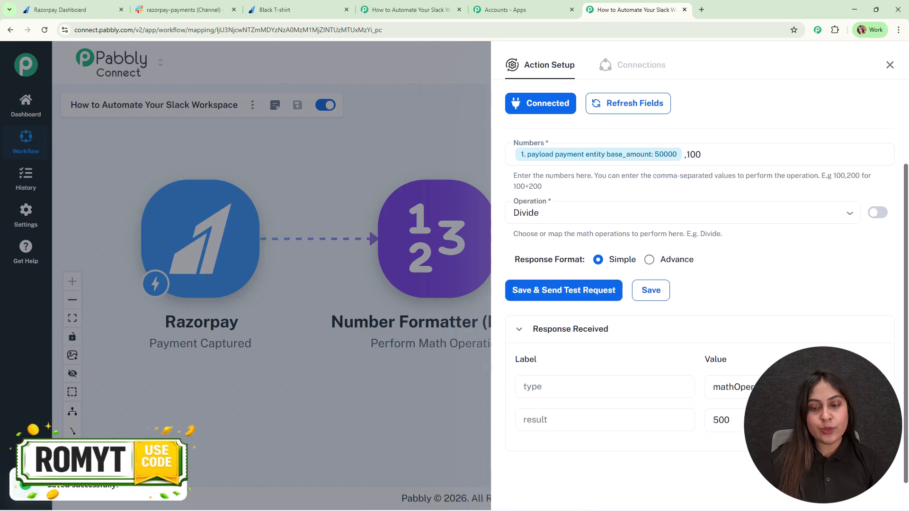
double_click(714, 420)
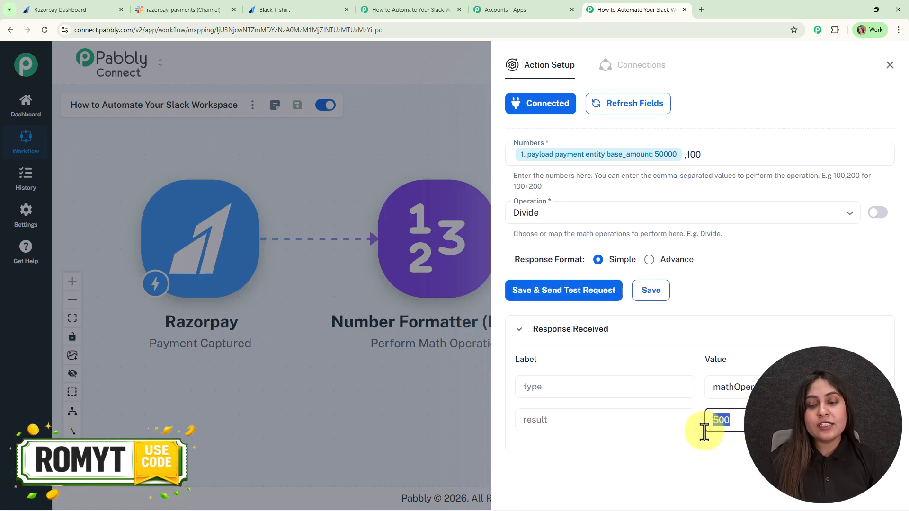
click(685, 453)
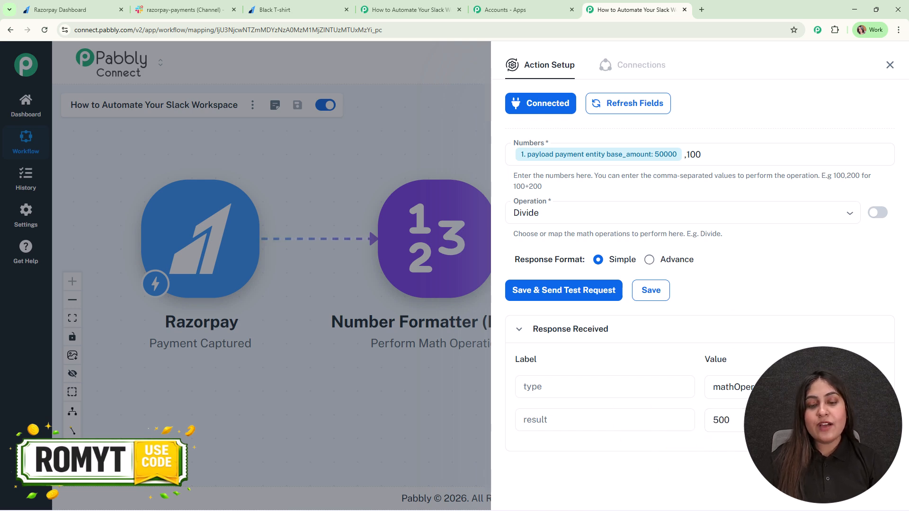
click(890, 65)
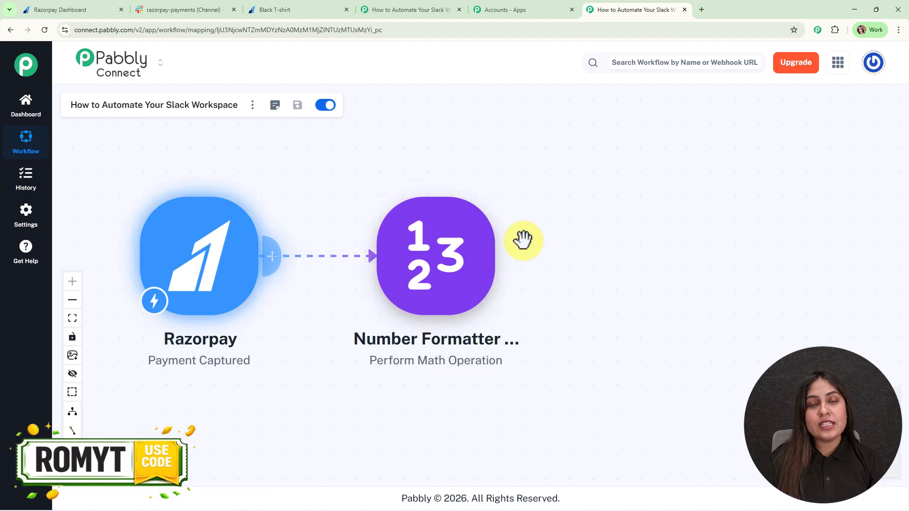
Add a Slack action after the Number Formatter step with Send Channel Message as its event
click(514, 257)
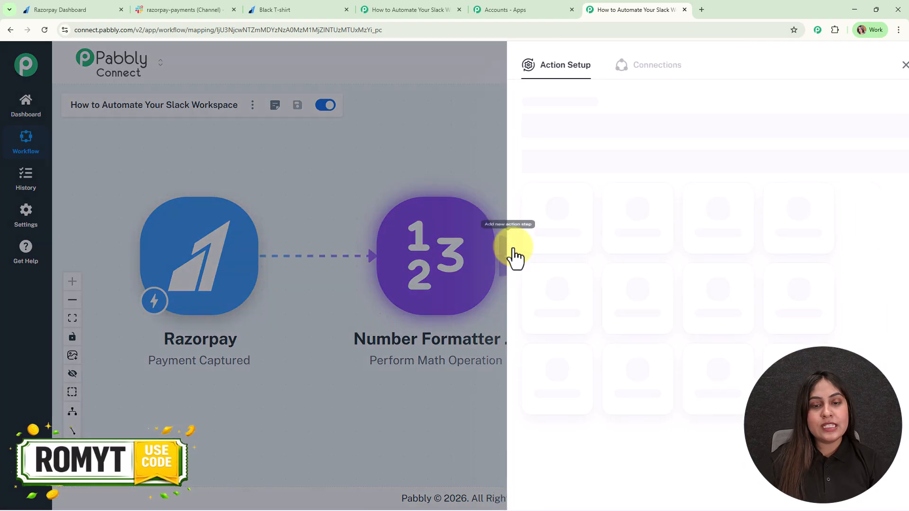
text(slack)
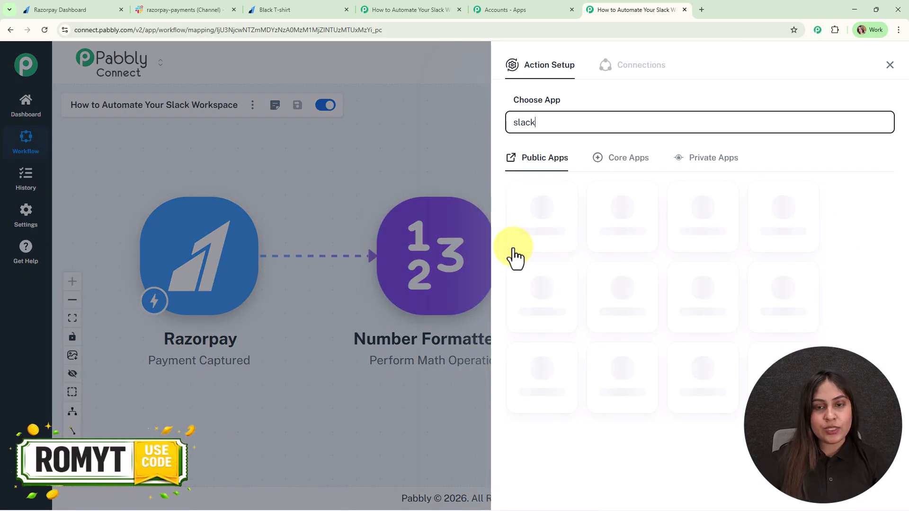
click(541, 226)
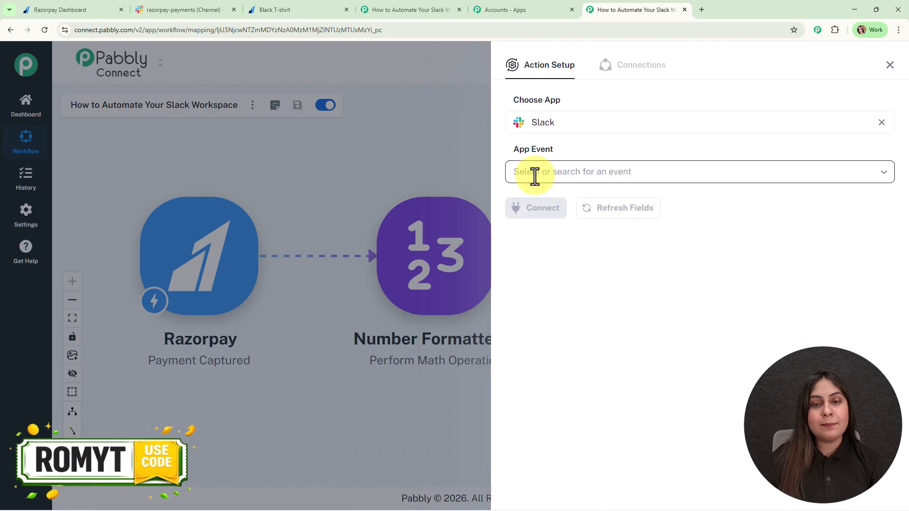
click(533, 175)
click(532, 195)
Create a new Slack connection with the token type user and allow Pabbly Connect access to the workspace
click(536, 208)
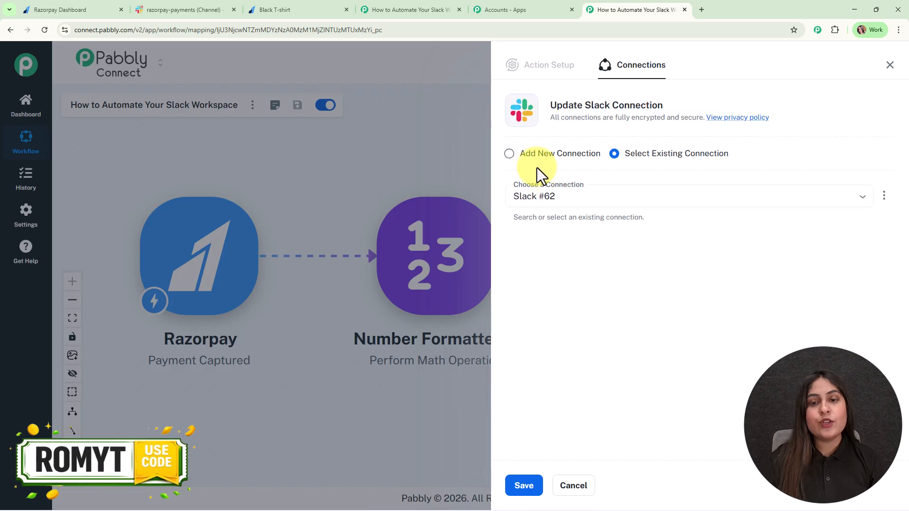
click(535, 152)
click(565, 265)
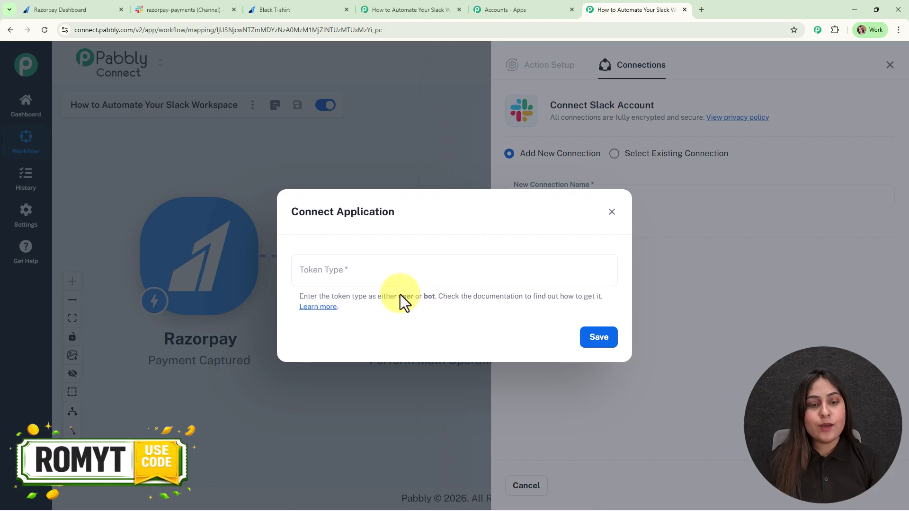
drag(398, 298, 415, 297)
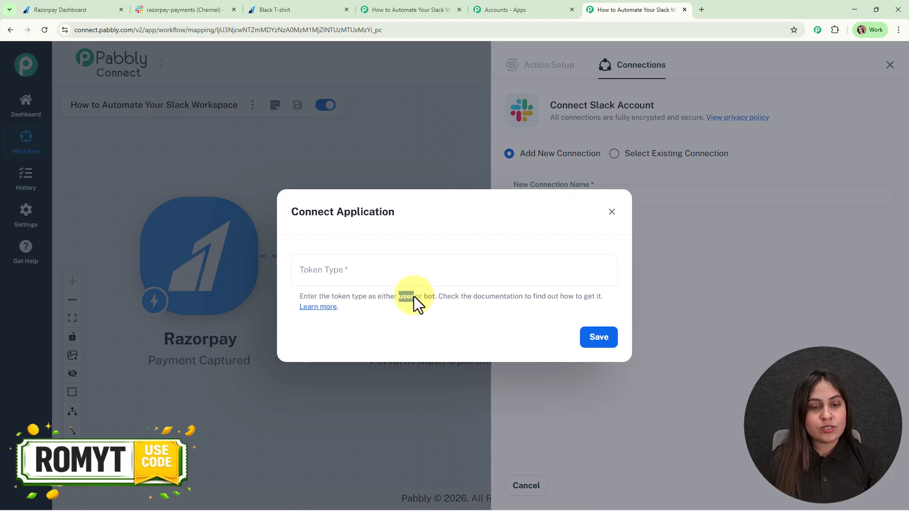
click(399, 268)
text(user)
click(589, 337)
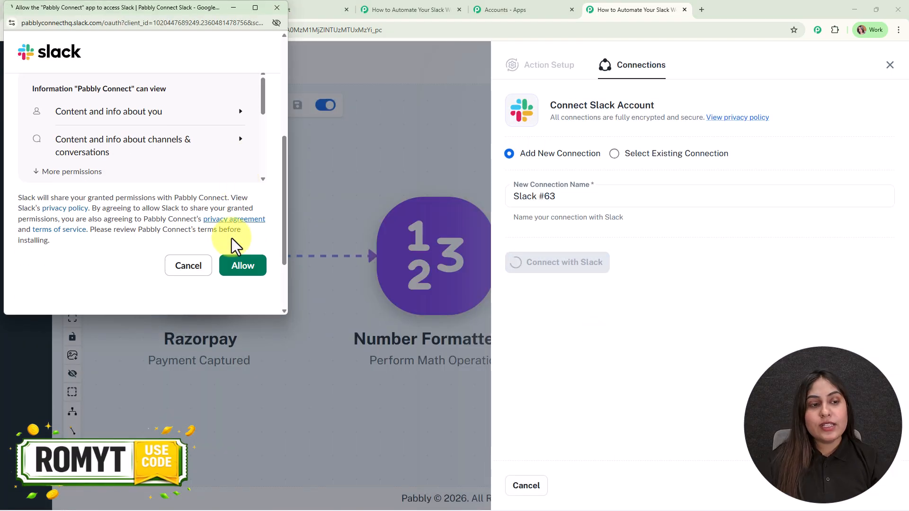
click(241, 266)
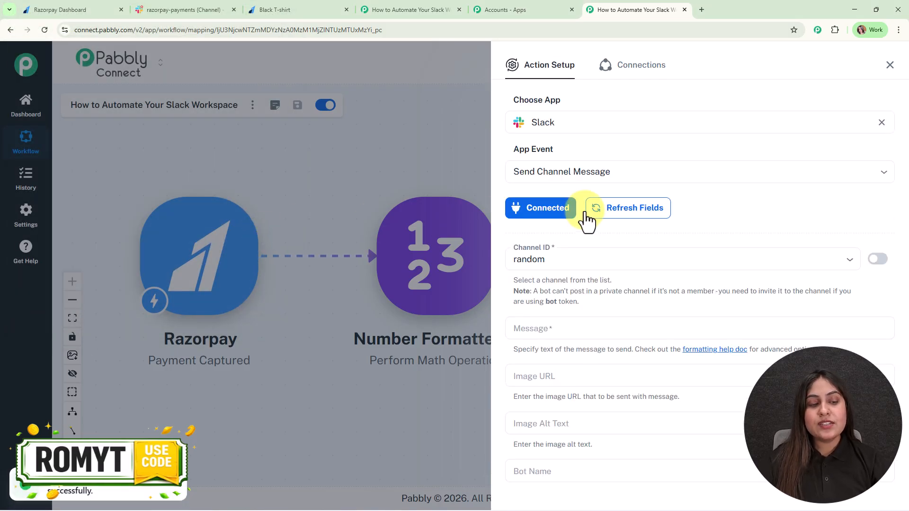
Check the target channel's name in Slack and set the action's Channel ID to razorpay-payments
scroll(731, 290, down, 3)
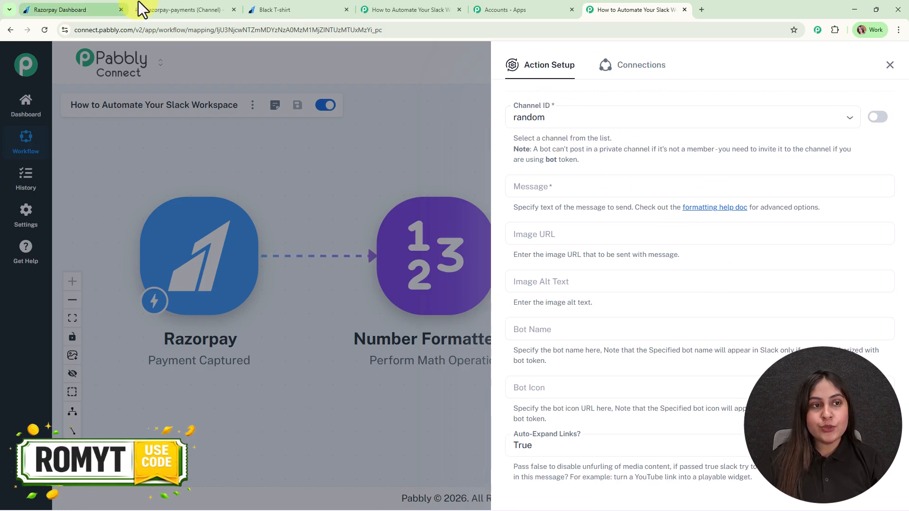
click(194, 4)
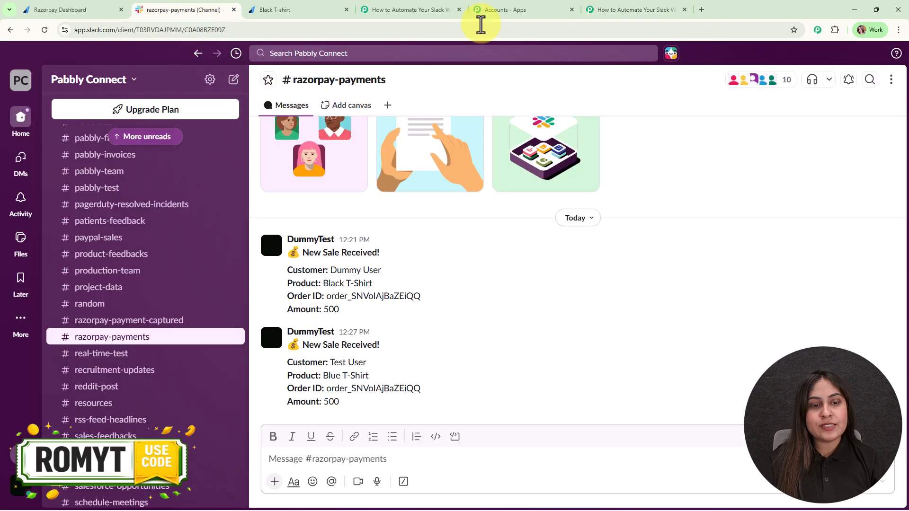
click(601, 9)
click(586, 112)
text(raz)
click(587, 162)
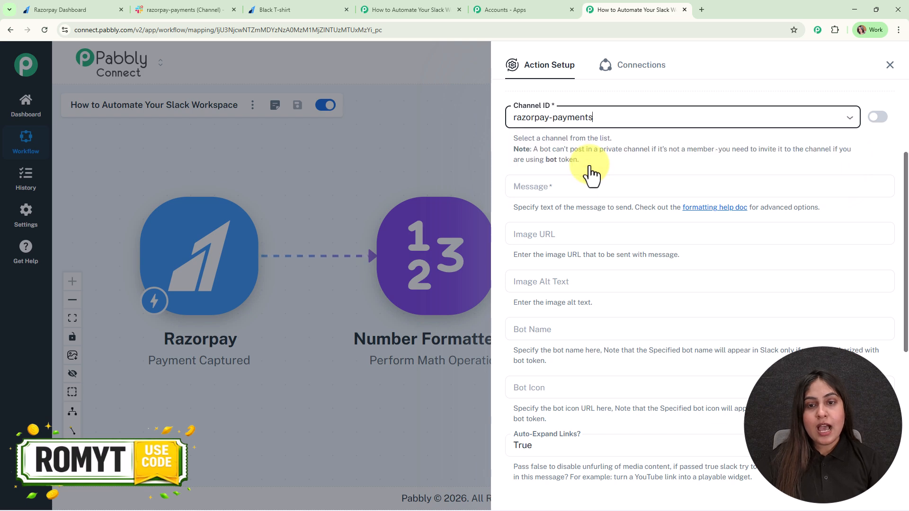
Review the sample sale messages in Slack and paste the "New Sale Received!" template with Customer, Product, Order ID and Amount labels as the action's message
click(589, 189)
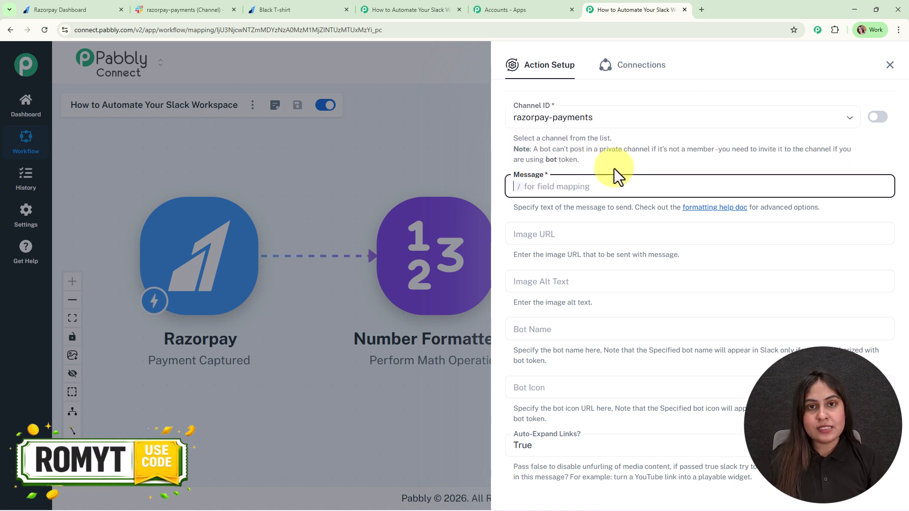
click(192, 1)
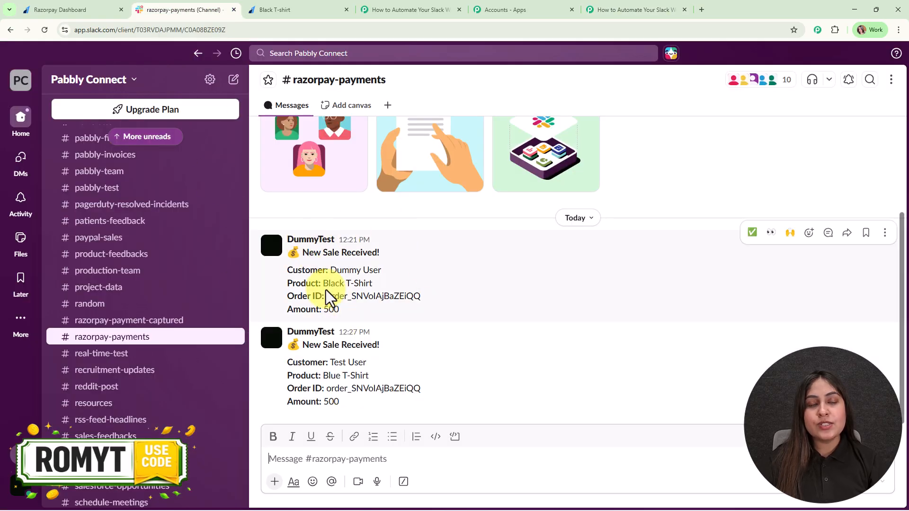
drag(284, 257, 428, 321)
key(ctrl+c)
click(620, 9)
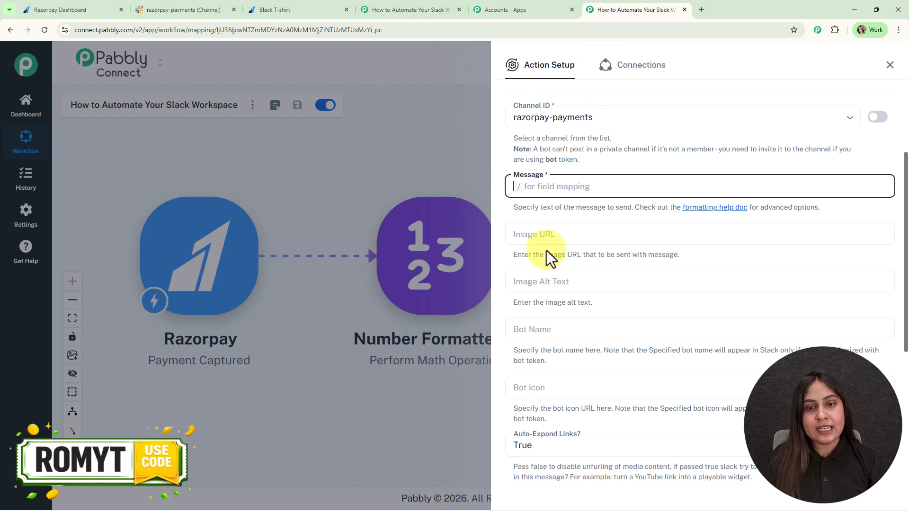
key(ctrl+v)
key(ctrl+a)
key(ctrl+v)
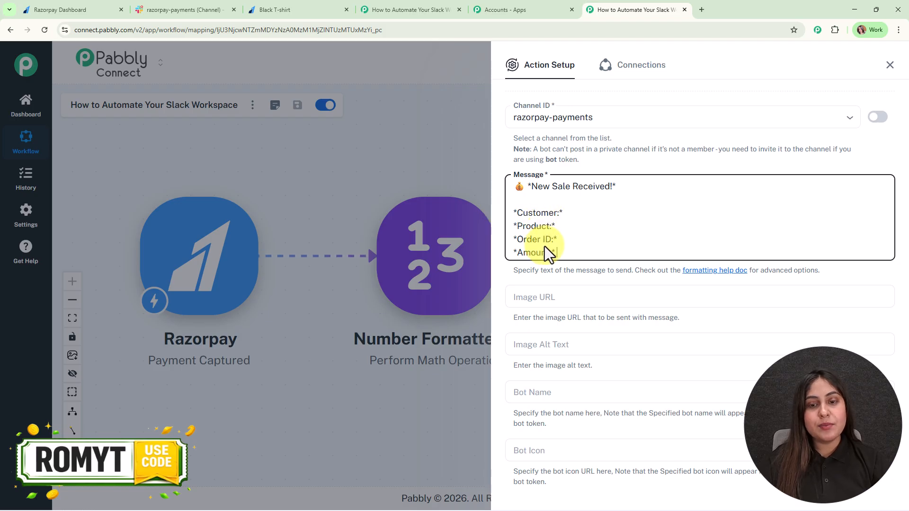
Map Razorpay's notes full_name to the message's Customer line and notes product_name to its Product line
click(578, 211)
text(/)
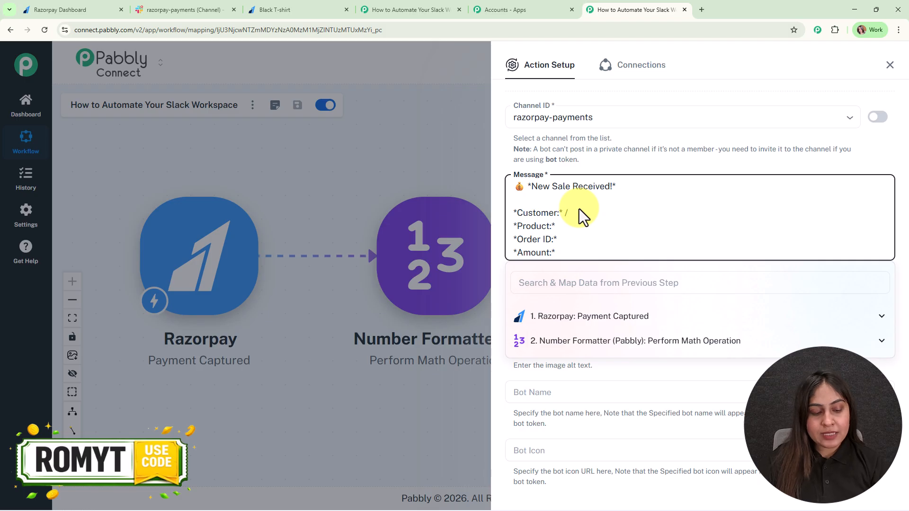
text(name)
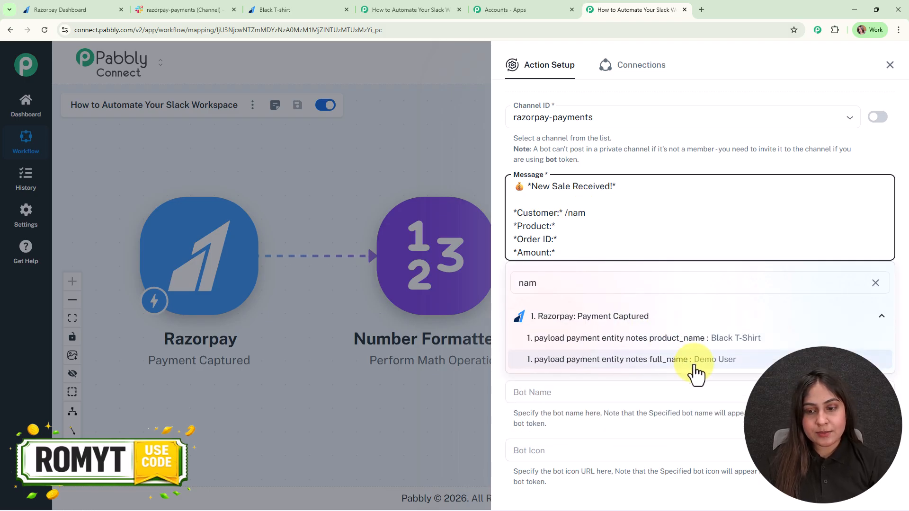
click(695, 361)
click(575, 232)
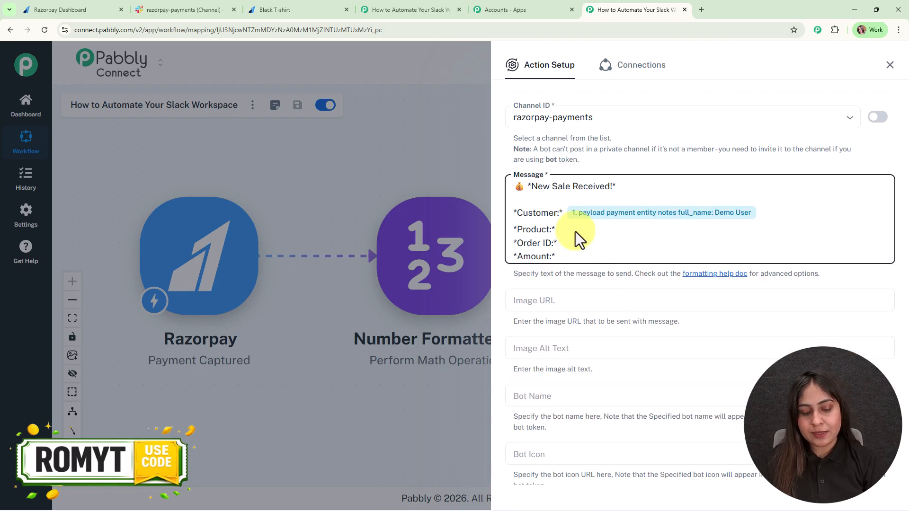
text(/n)
Map Razorpay's payment entity order_id to the message's Order ID line and the Number Formatter result to its Amount line
click(575, 251)
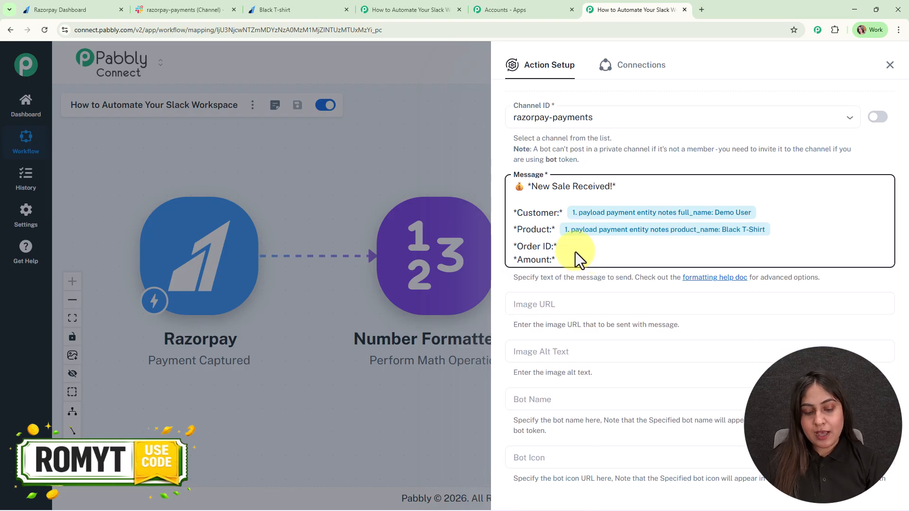
text(/o)
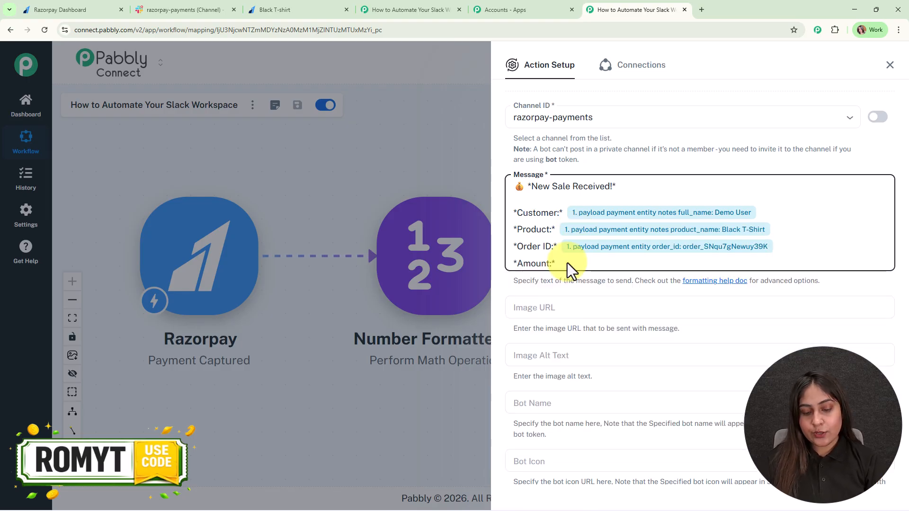
click(567, 263)
text(/)
click(598, 326)
click(623, 352)
click(640, 391)
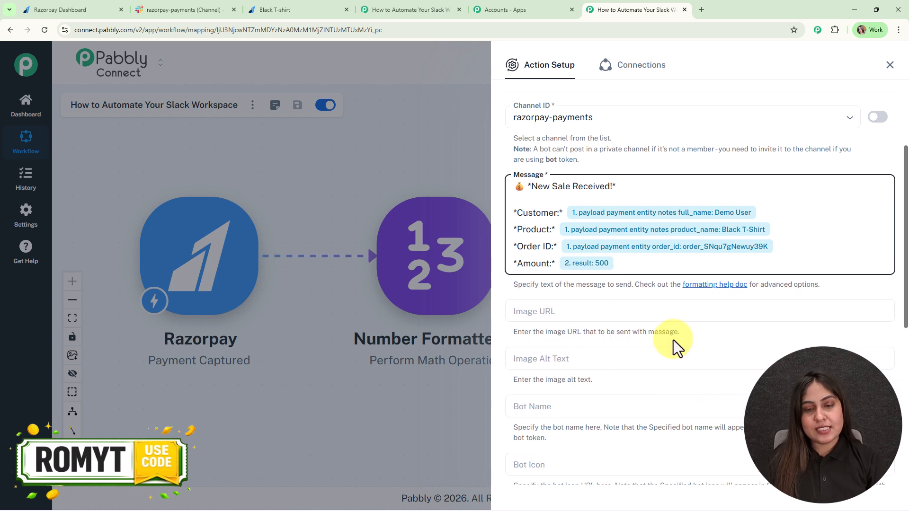
Save the Slack action with the Simple response format, send a test request, and close its setup
scroll(668, 319, down, 2)
scroll(668, 319, down, 5)
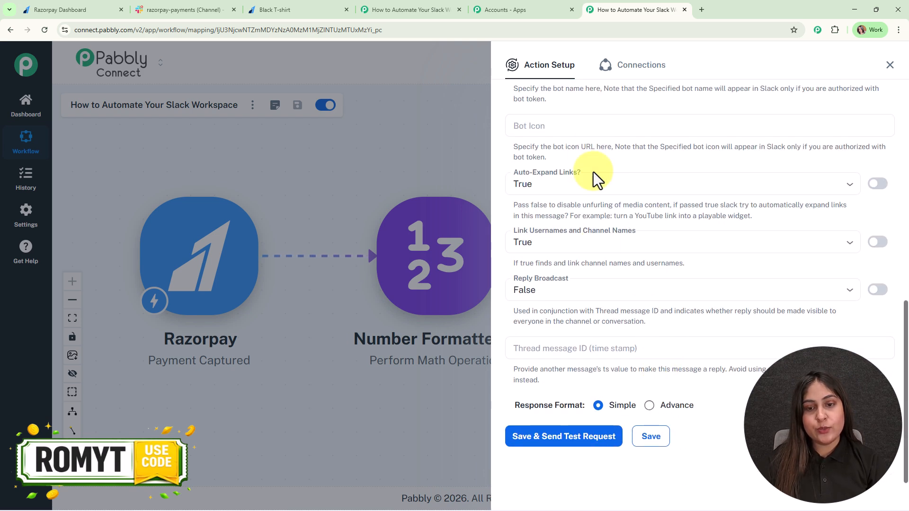
click(573, 432)
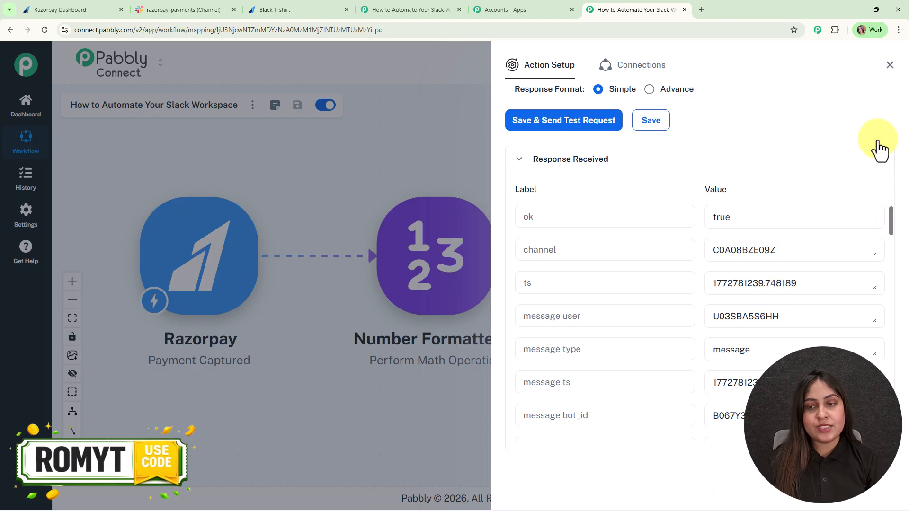
click(889, 65)
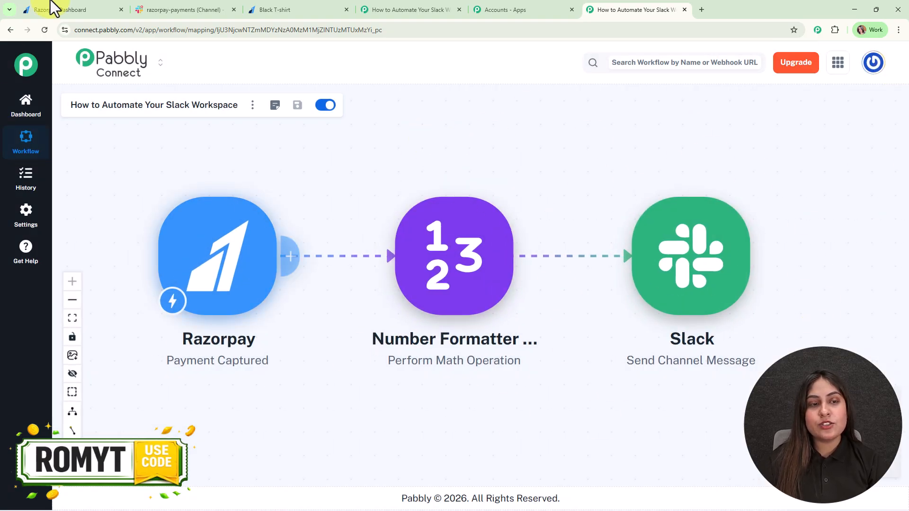
Switch to Slack, check the newest sale message in the razorpay-payments channel, and return to the Pabbly Connect workflow
click(166, 9)
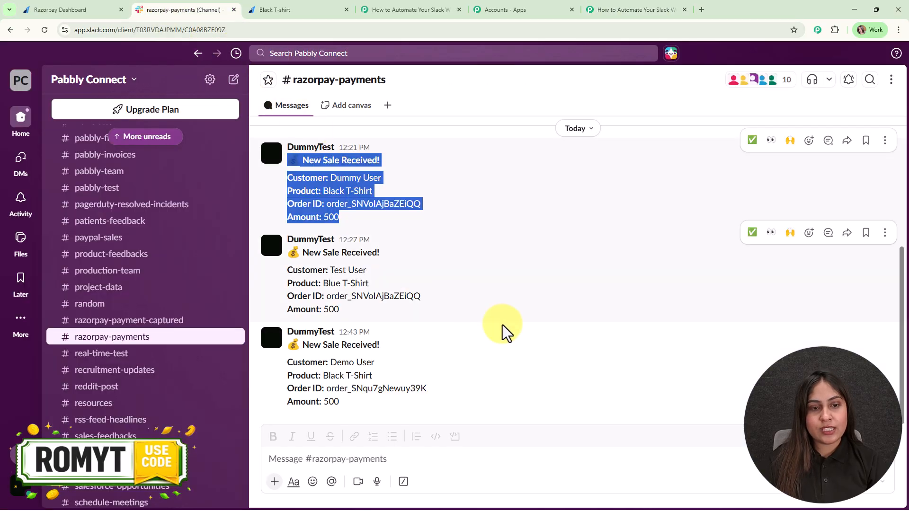
click(516, 328)
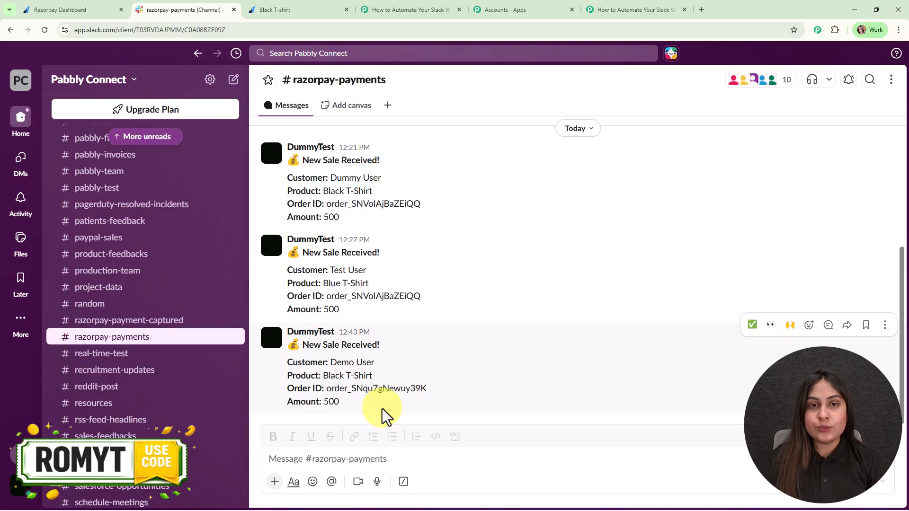
click(630, 10)
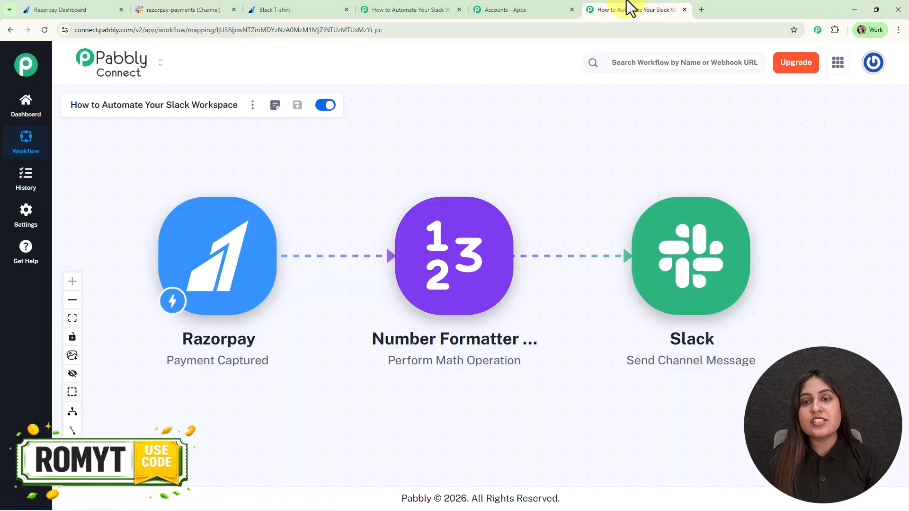